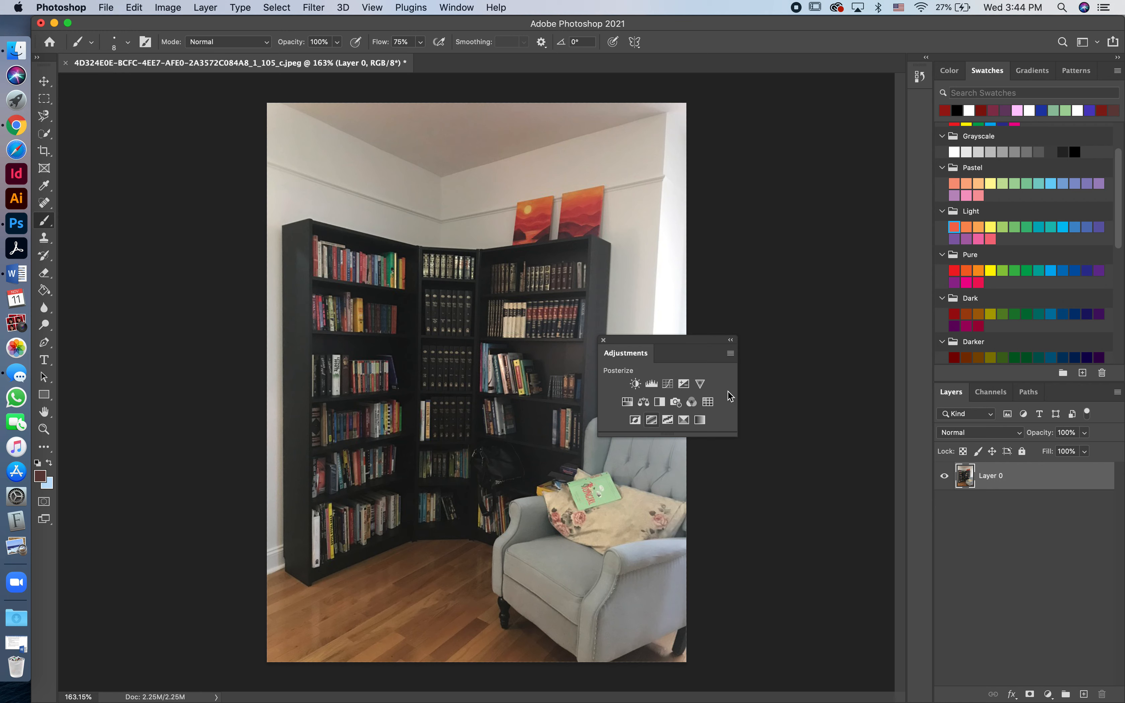
Close the floating Adjustments panel.
left_click(731, 353)
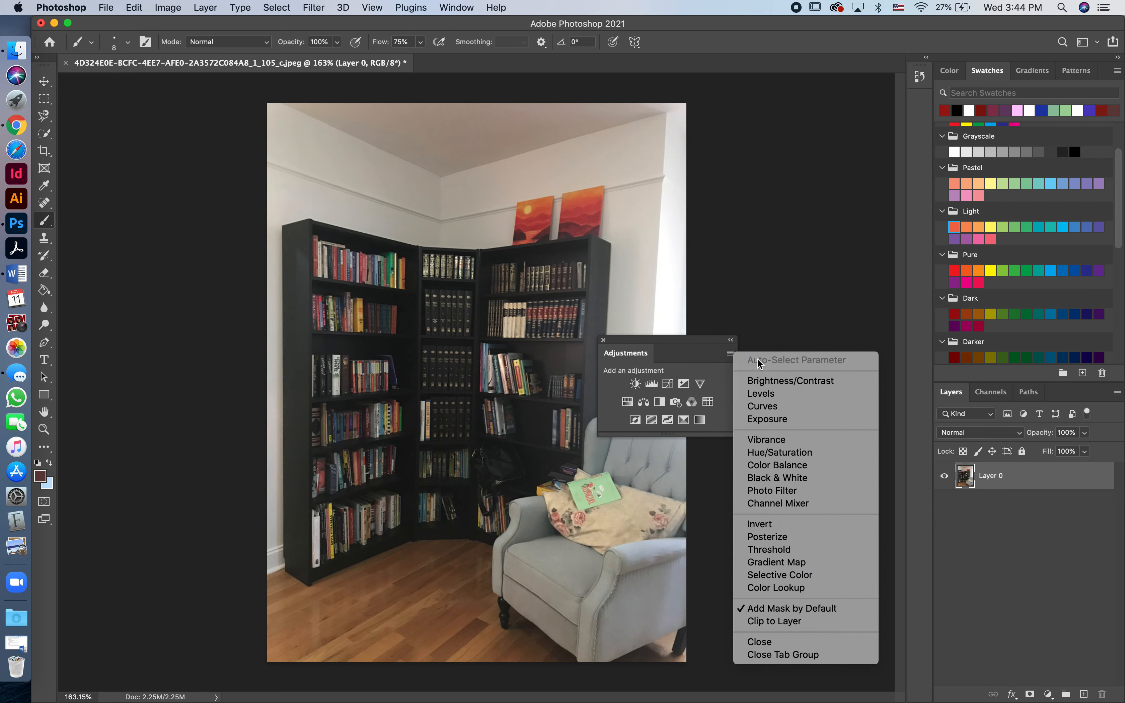
left_click(604, 340)
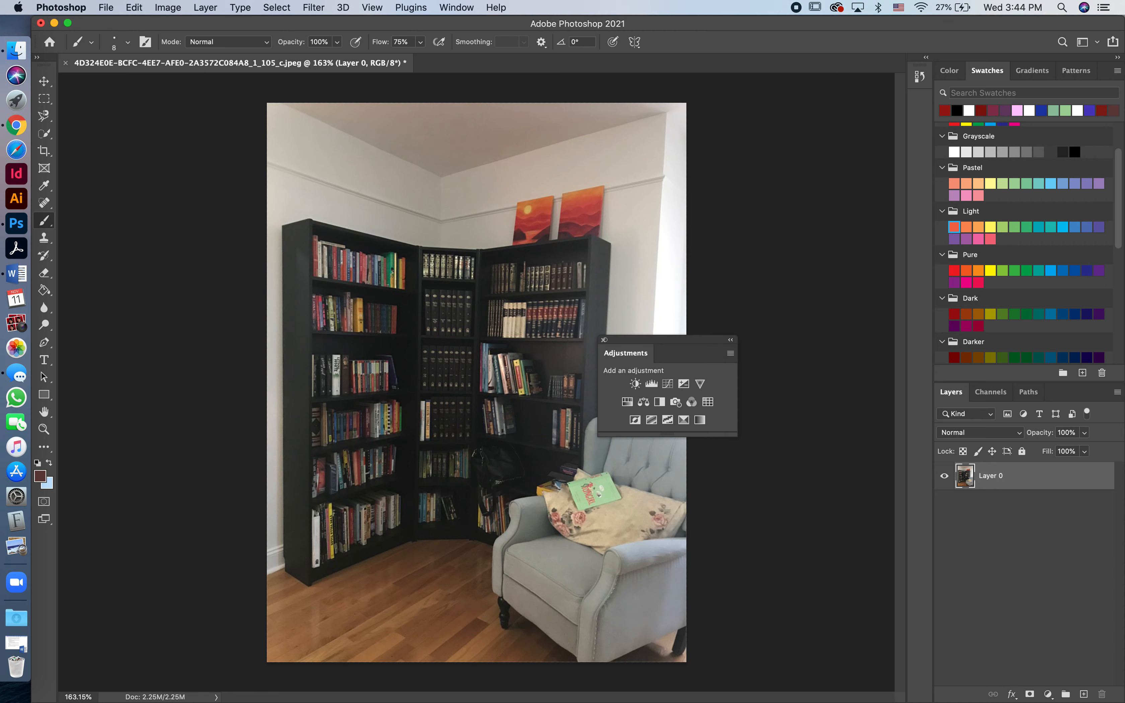
left_click(604, 341)
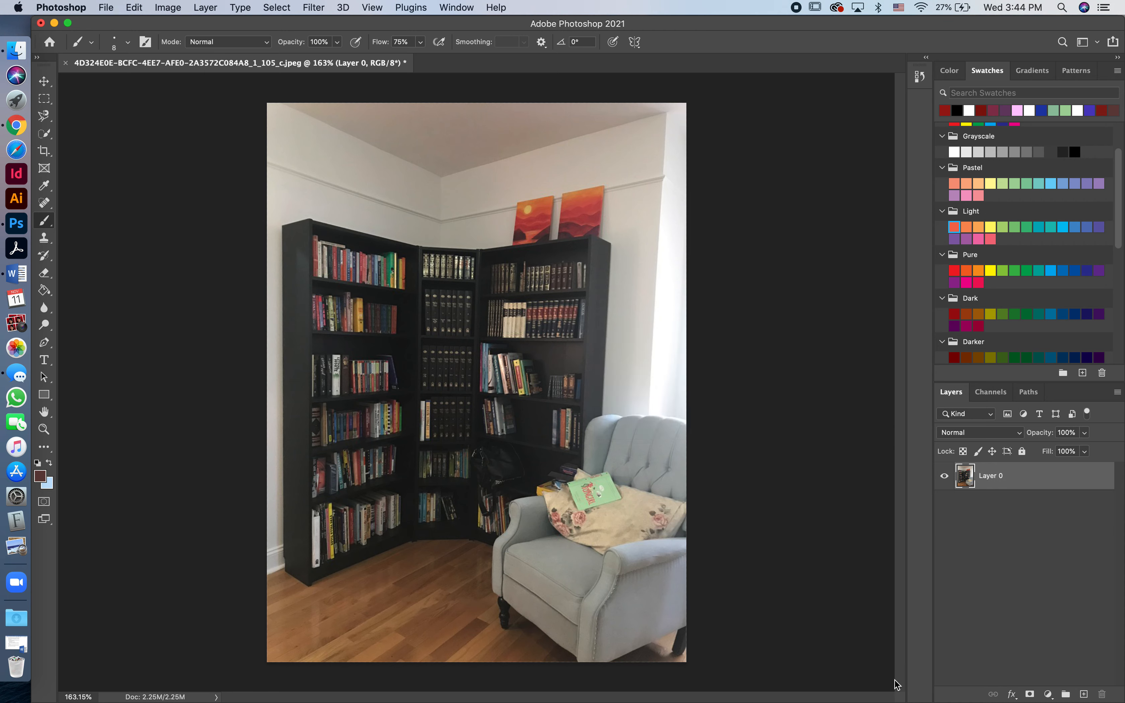
Add a Solid Color fill layer above the photo in red #b43b2f.
left_click(1048, 694)
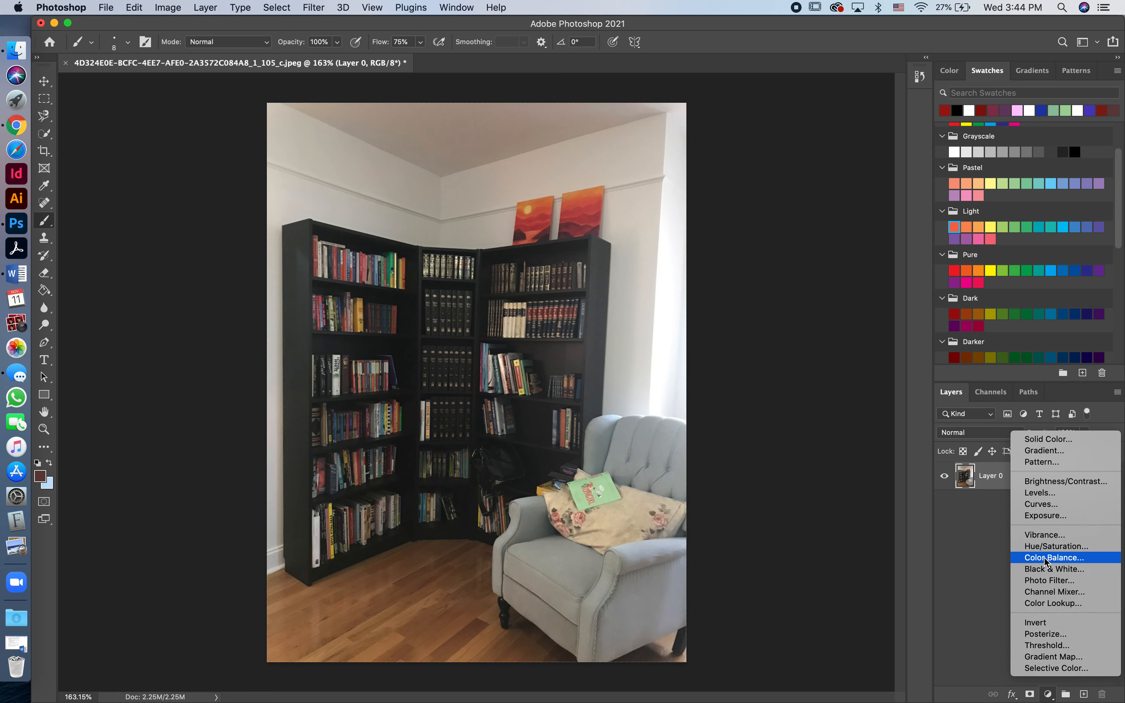
left_click(1051, 439)
left_click(687, 203)
left_click(614, 225)
left_click(591, 250)
left_click(670, 276)
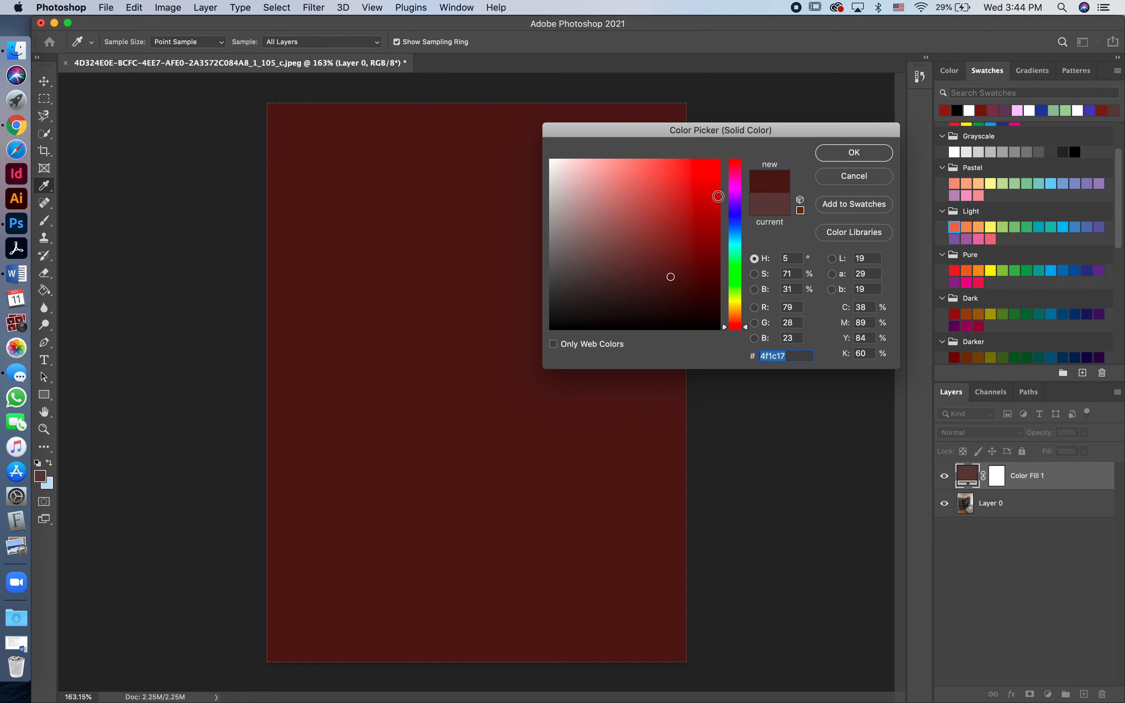
left_click(702, 208)
left_click(681, 206)
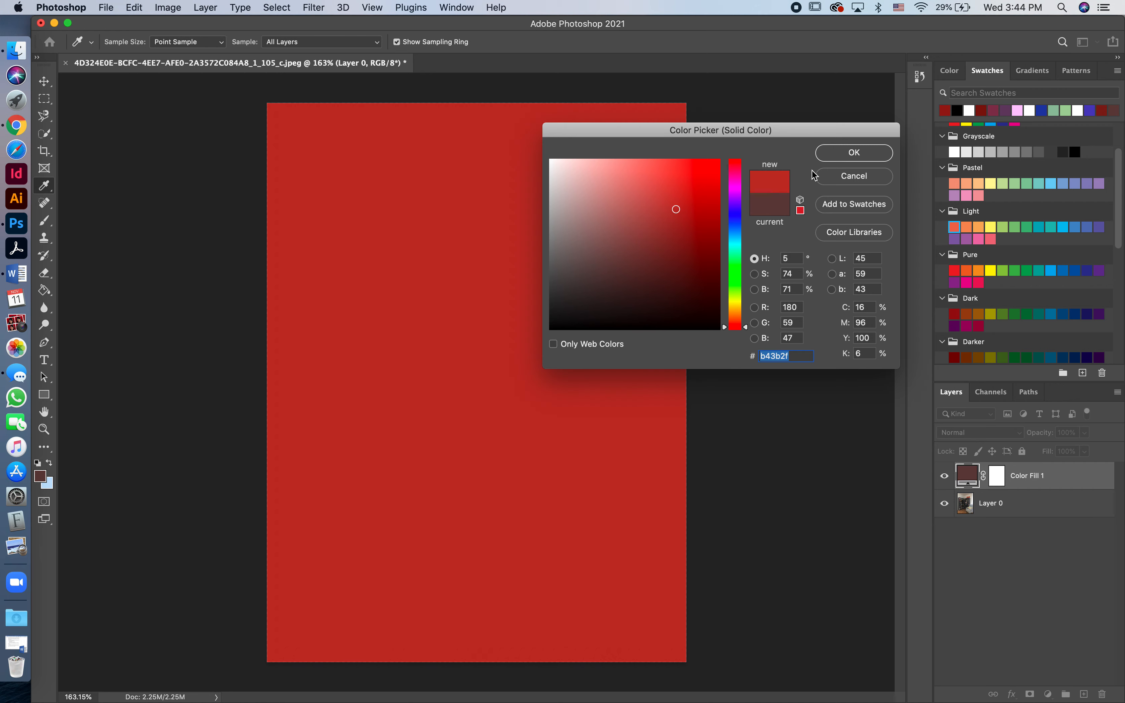
left_click(832, 153)
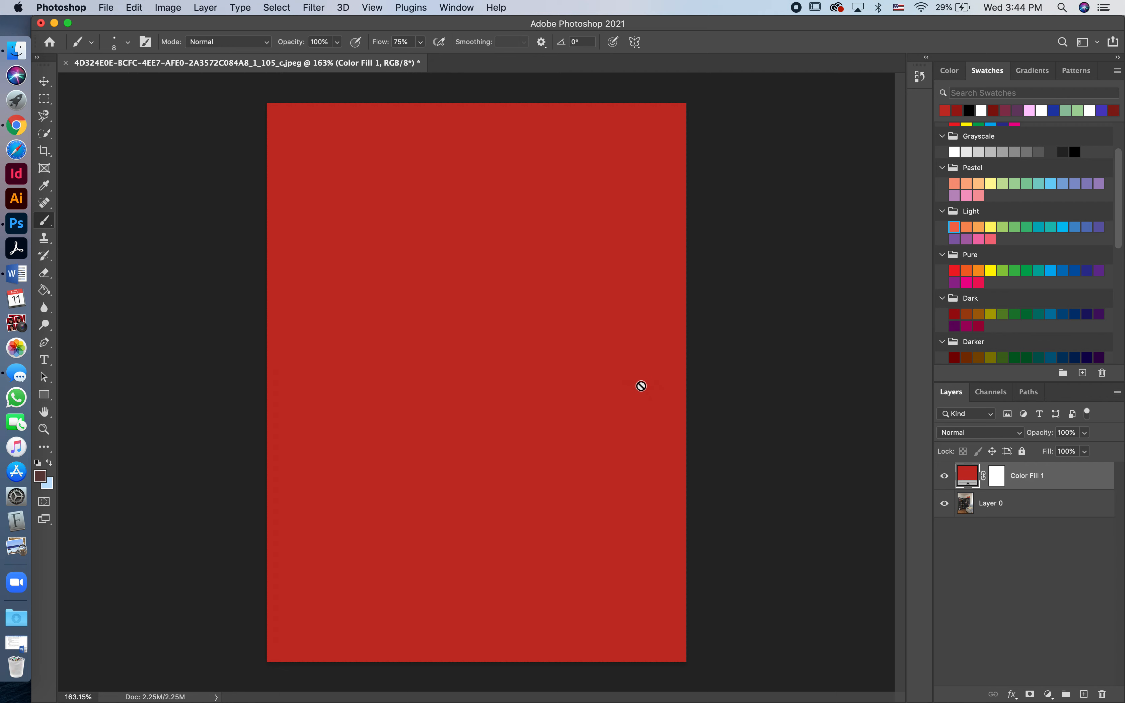
Try the Screen blending mode on the red fill layer and delete that layer.
left_click(1005, 431)
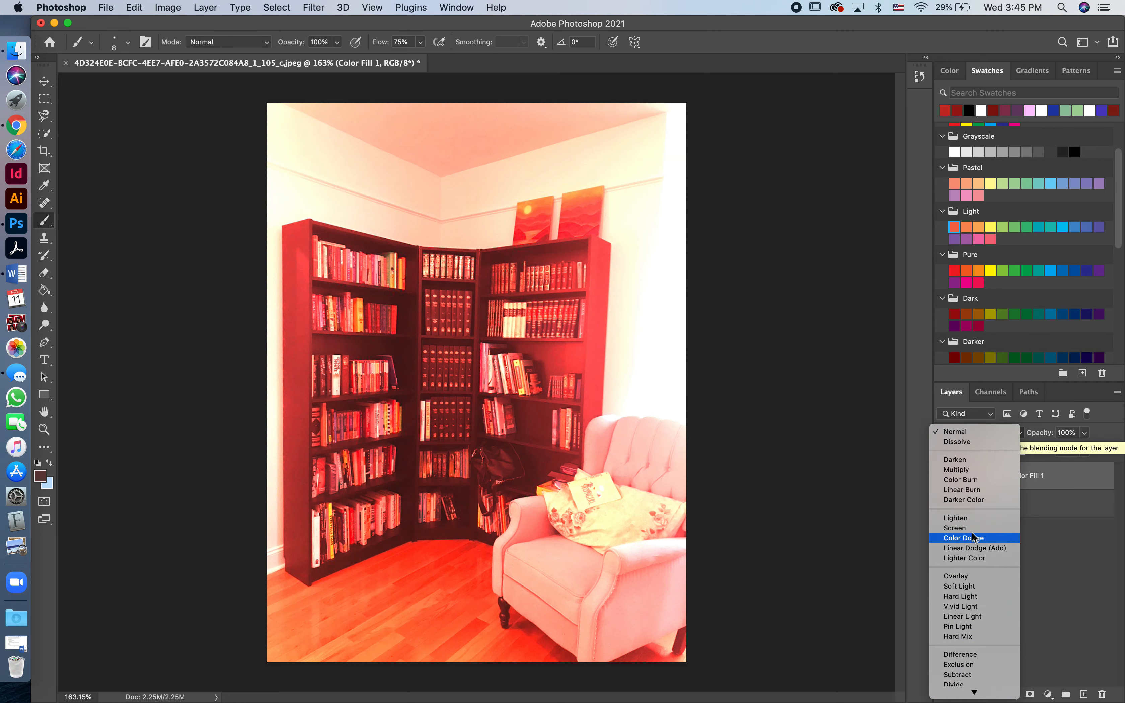
left_click(971, 532)
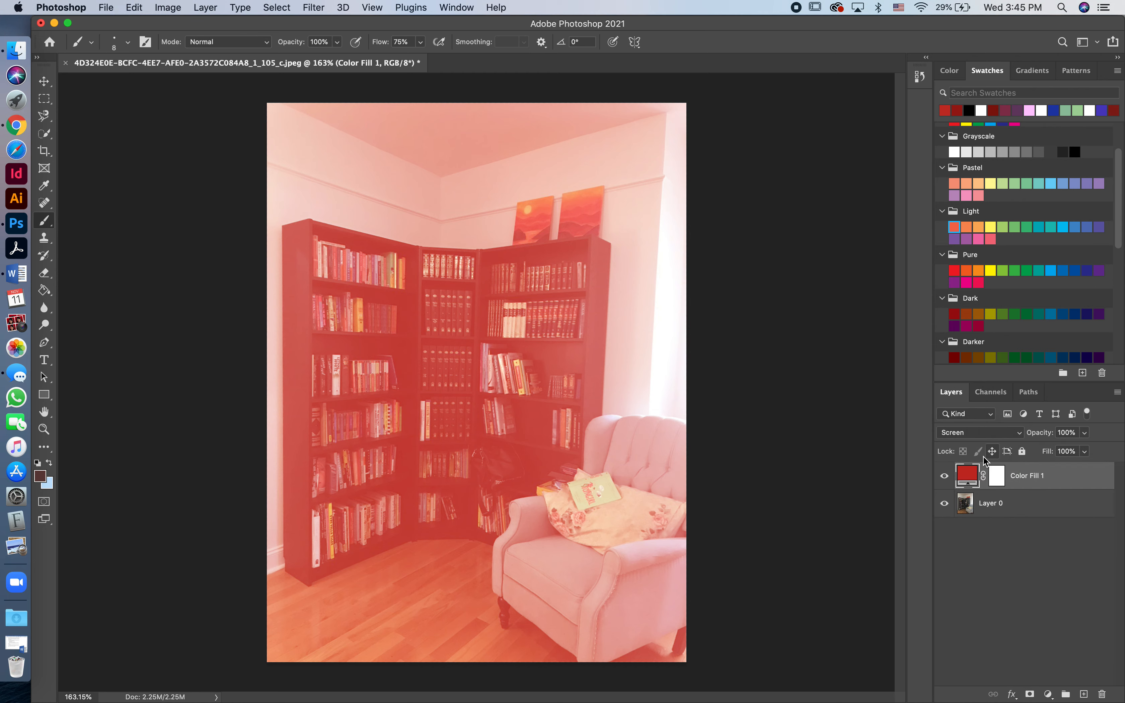
left_click(1101, 694)
left_click(683, 246)
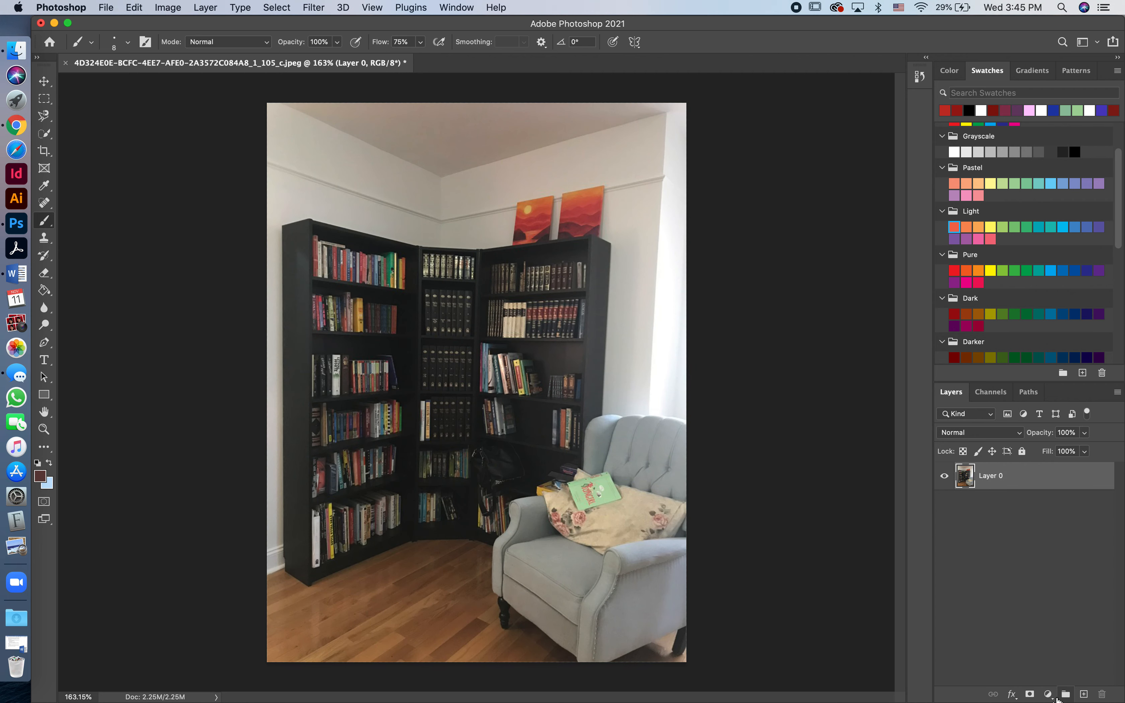
Add a Brightness/Contrast adjustment layer with Brightness at 8 and Contrast at 0.
left_click(1048, 694)
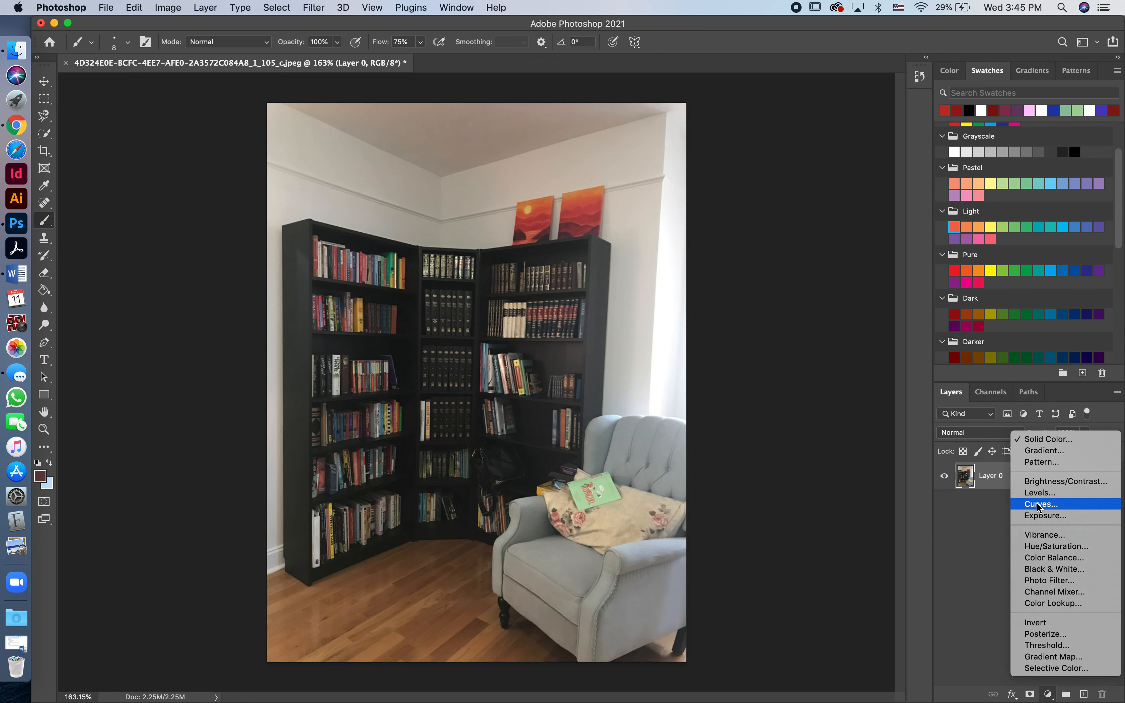
left_click(1044, 481)
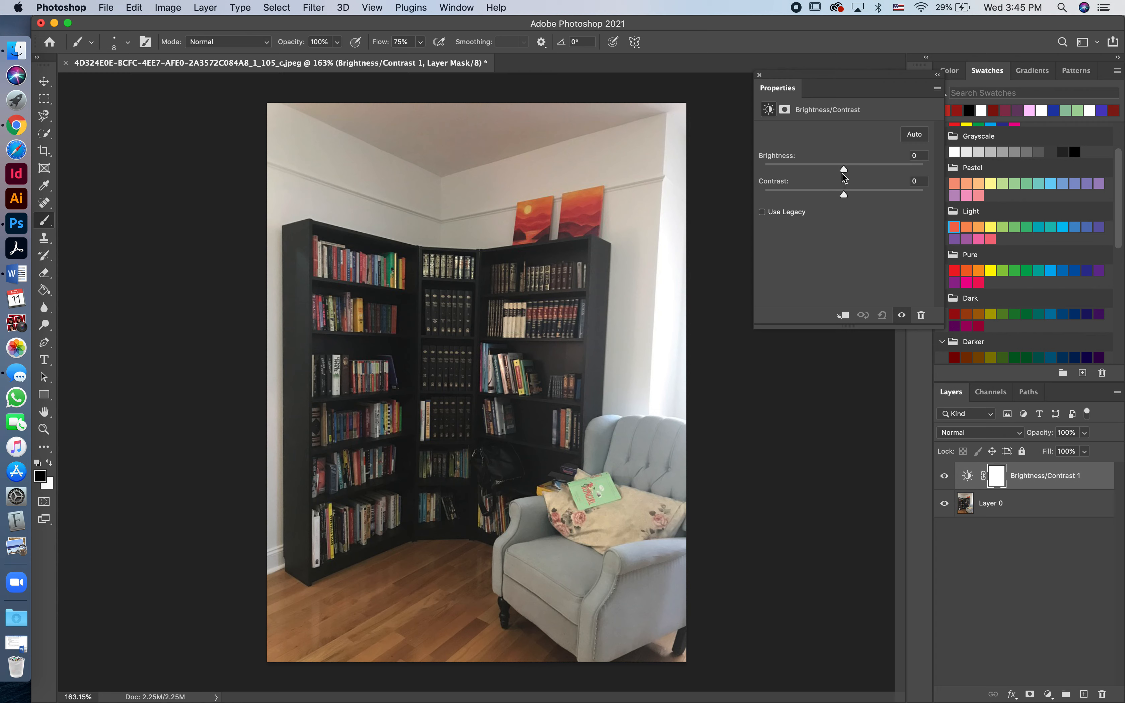
left_click_drag(844, 170, 853, 171)
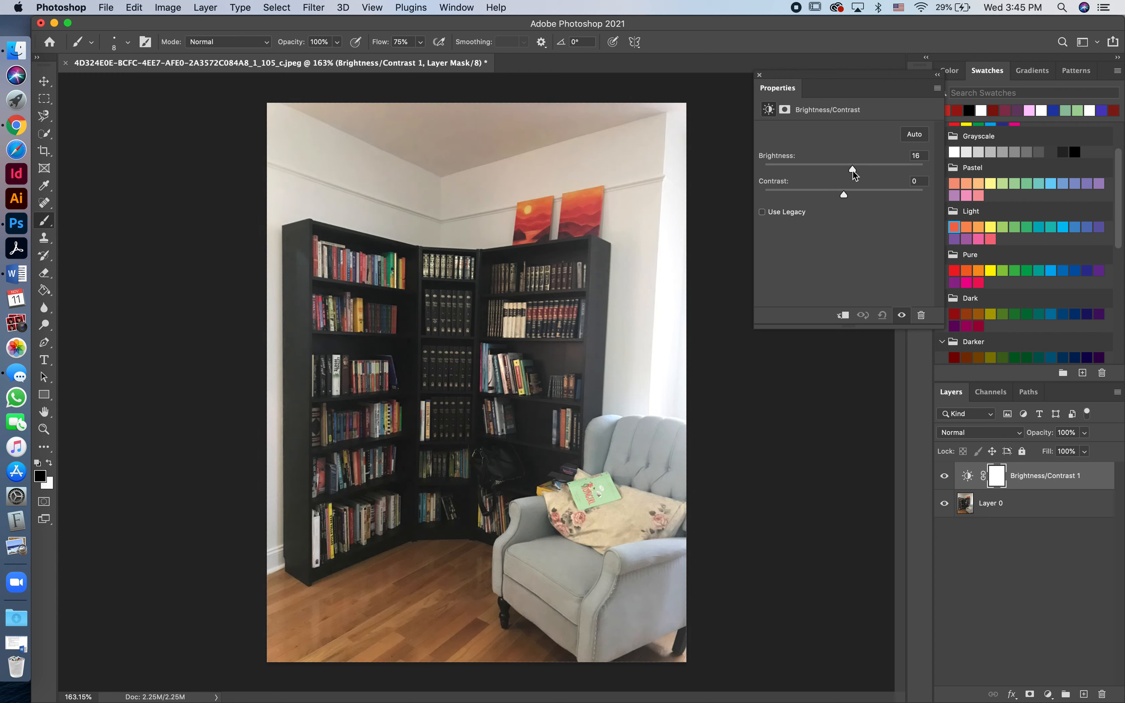
left_click_drag(853, 170, 943, 169)
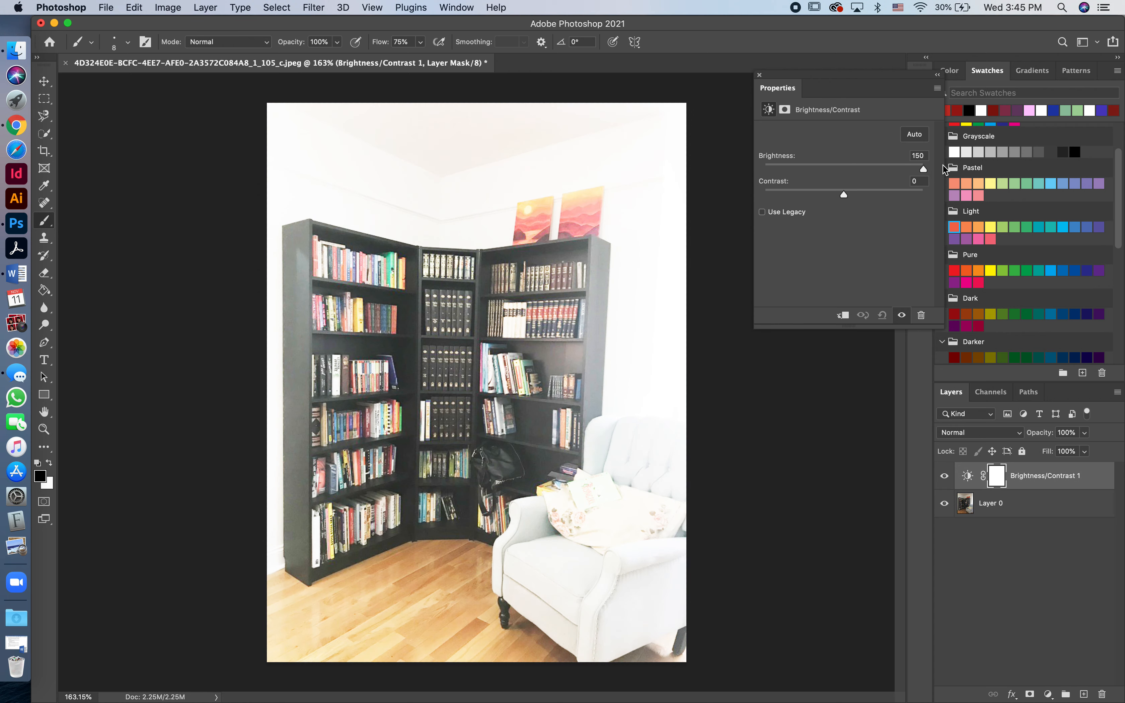
left_click_drag(944, 168, 848, 170)
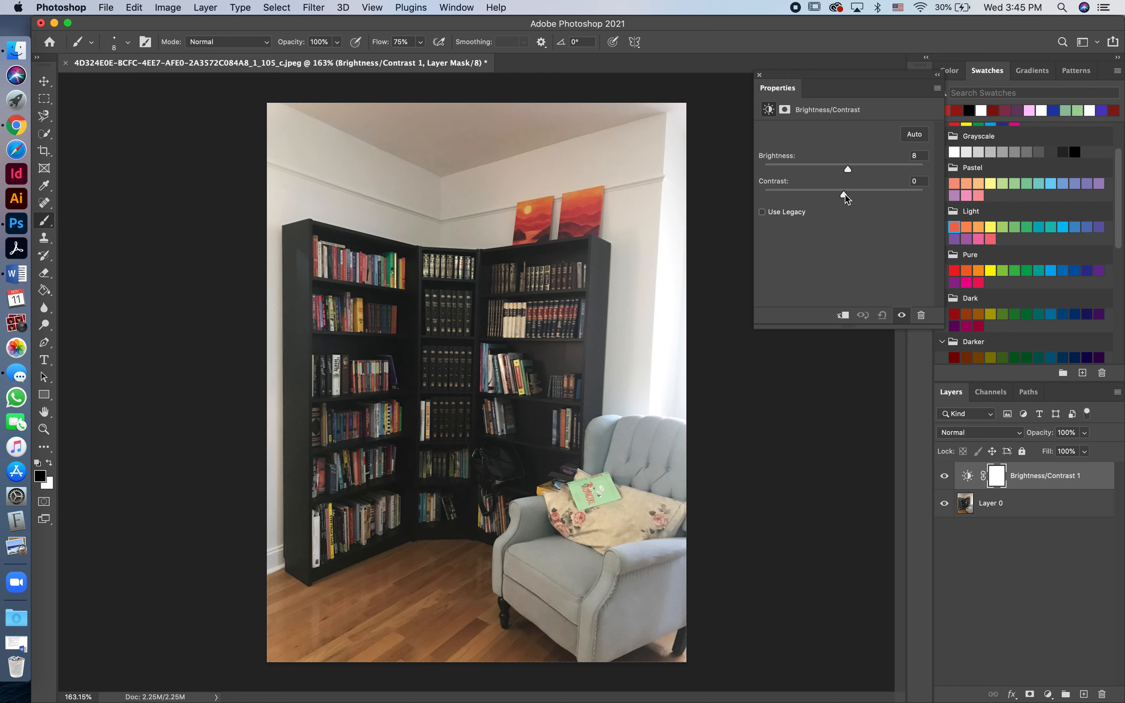
mouse_move(844, 195)
left_mouse_down()
mouse_move(868, 195)
mouse_move(823, 196)
left_mouse_up()
left_click_drag(813, 195, 845, 194)
Add a Levels adjustment layer above Brightness/Contrast and reopen its properties from the layer.
left_click(1049, 694)
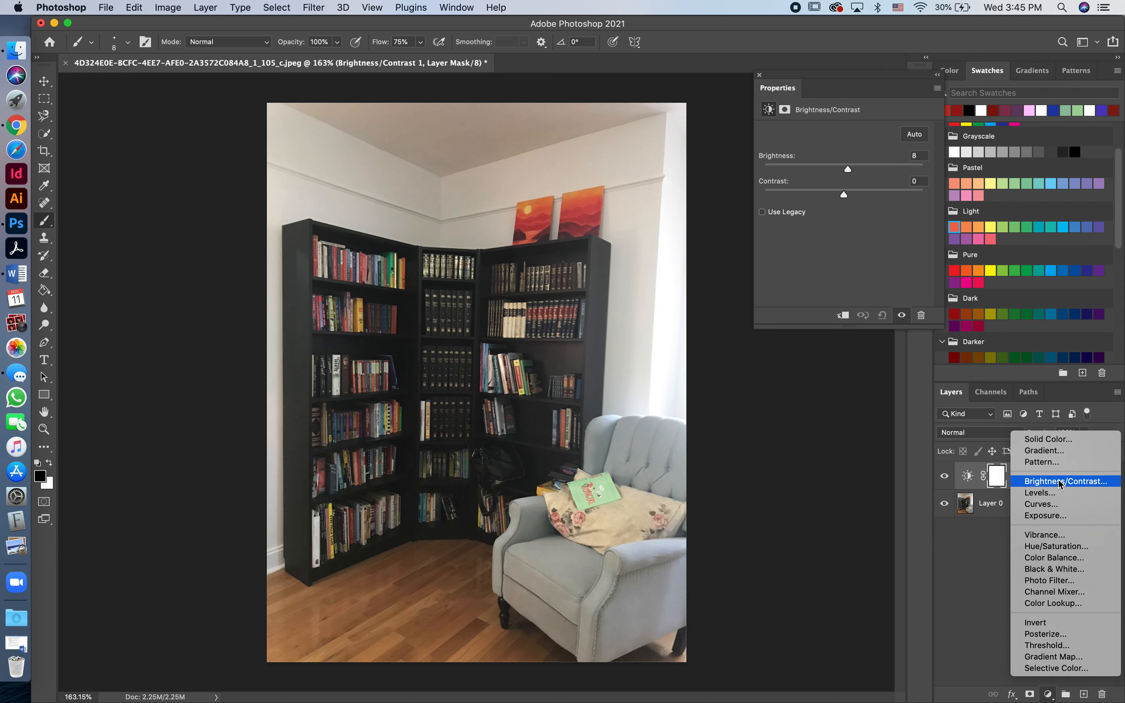
left_click(1052, 494)
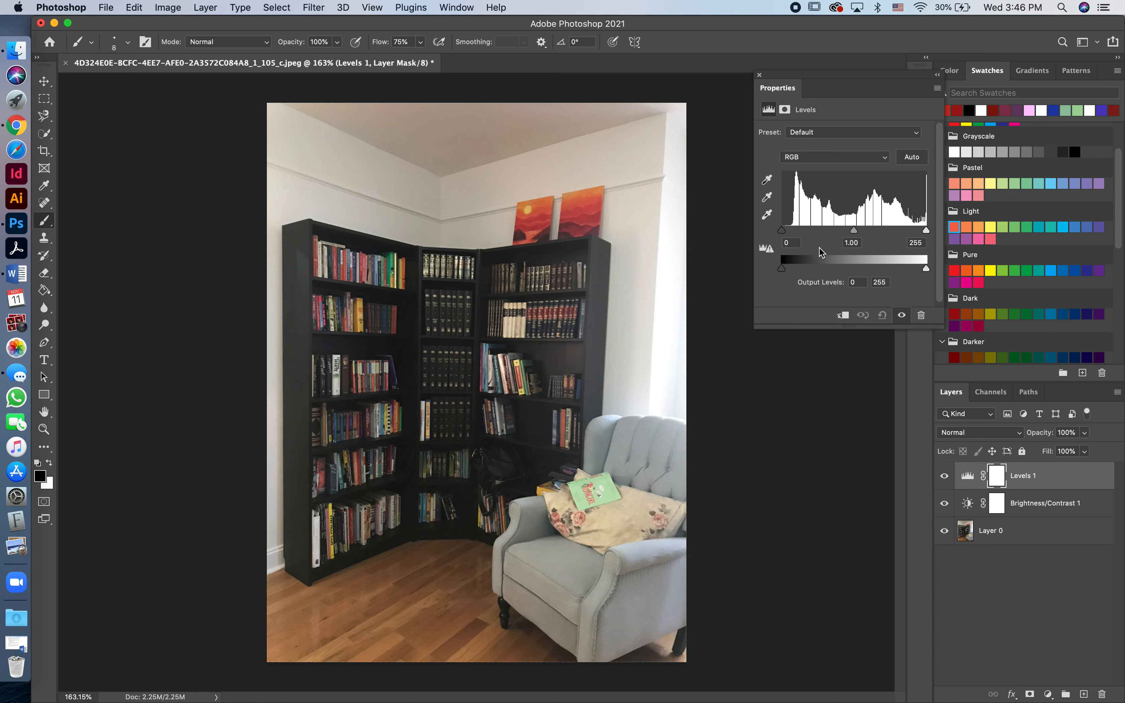
left_click(760, 75)
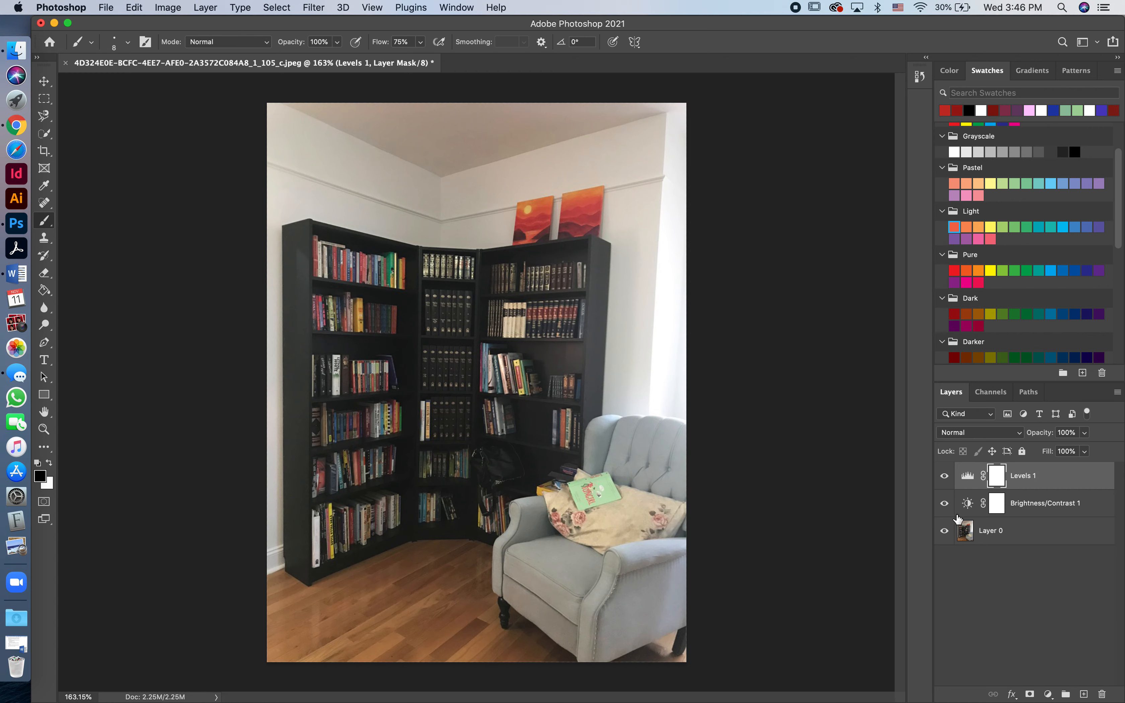
double_click(966, 483)
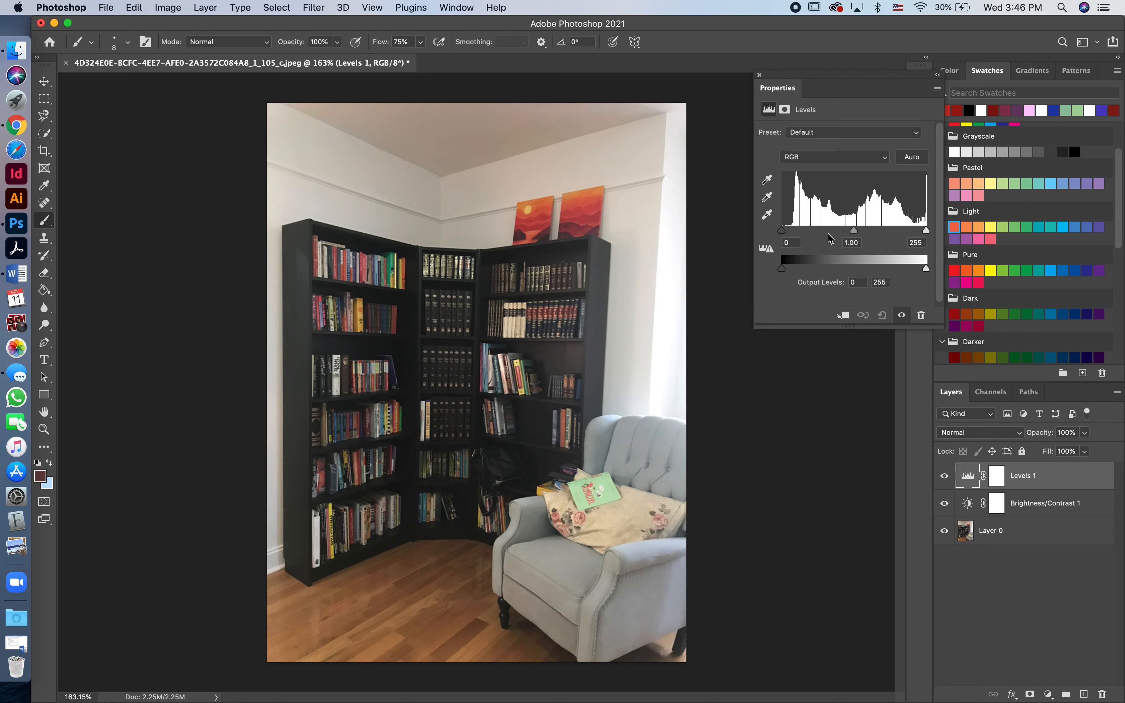
Set the Levels shadow input to 13, adjust the highlight input, and hide the Levels layer.
left_click_drag(781, 229, 789, 228)
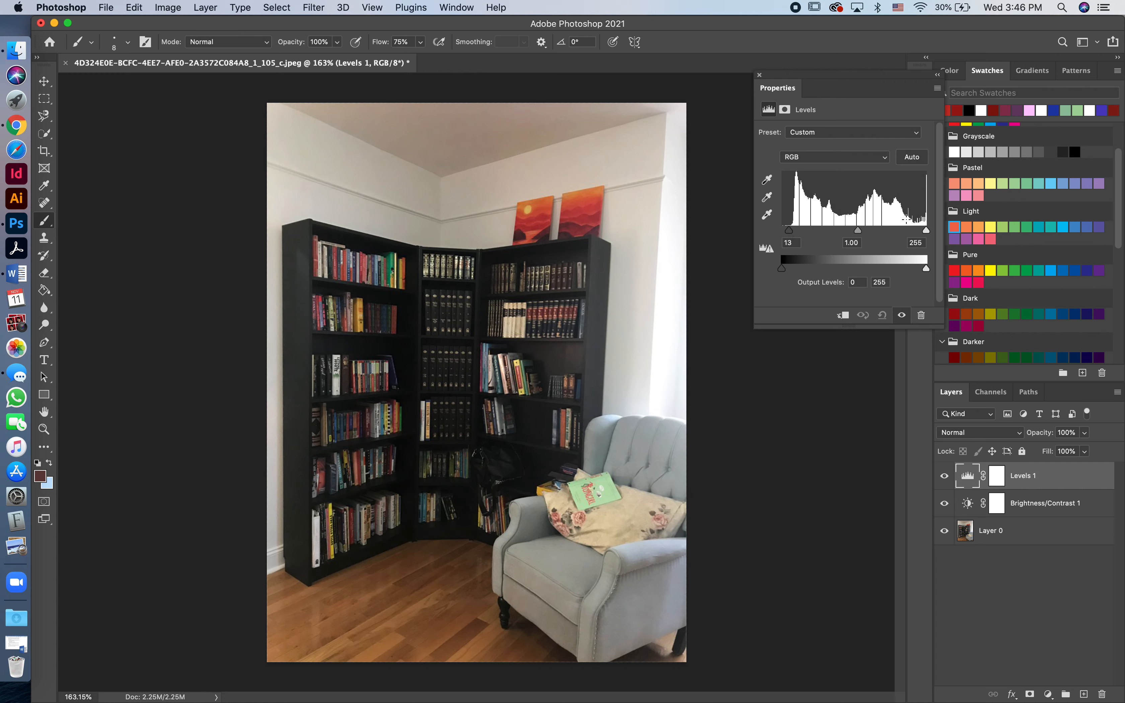
left_click_drag(925, 231, 852, 231)
left_click(759, 75)
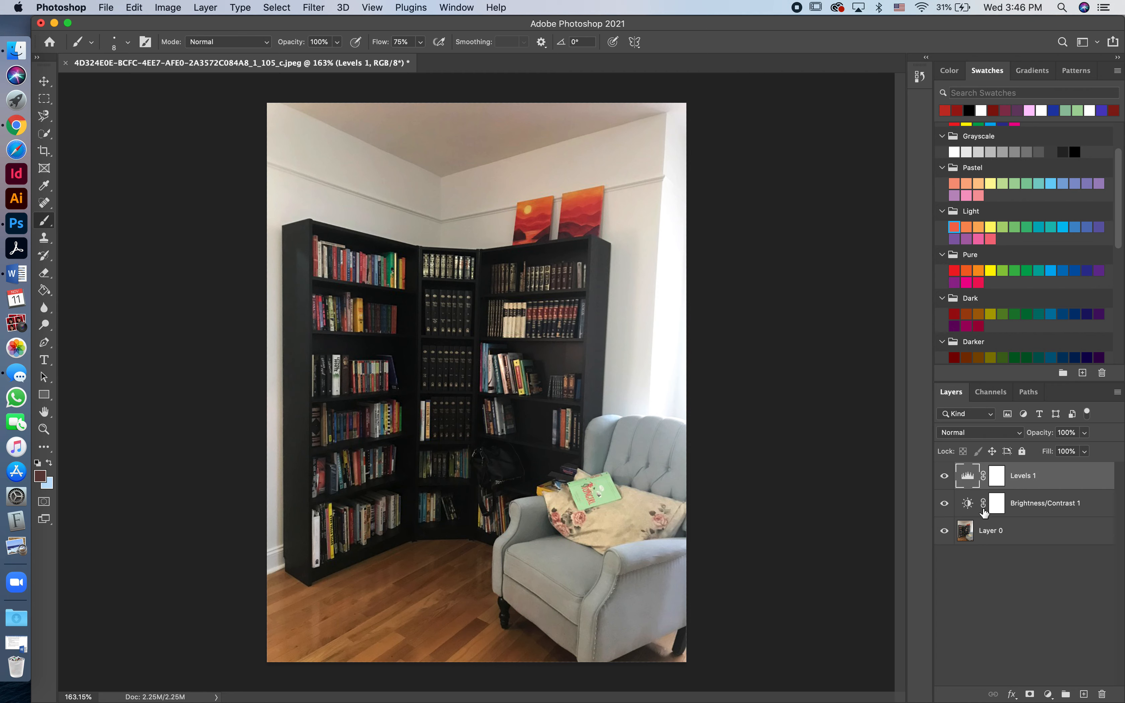
left_click(945, 476)
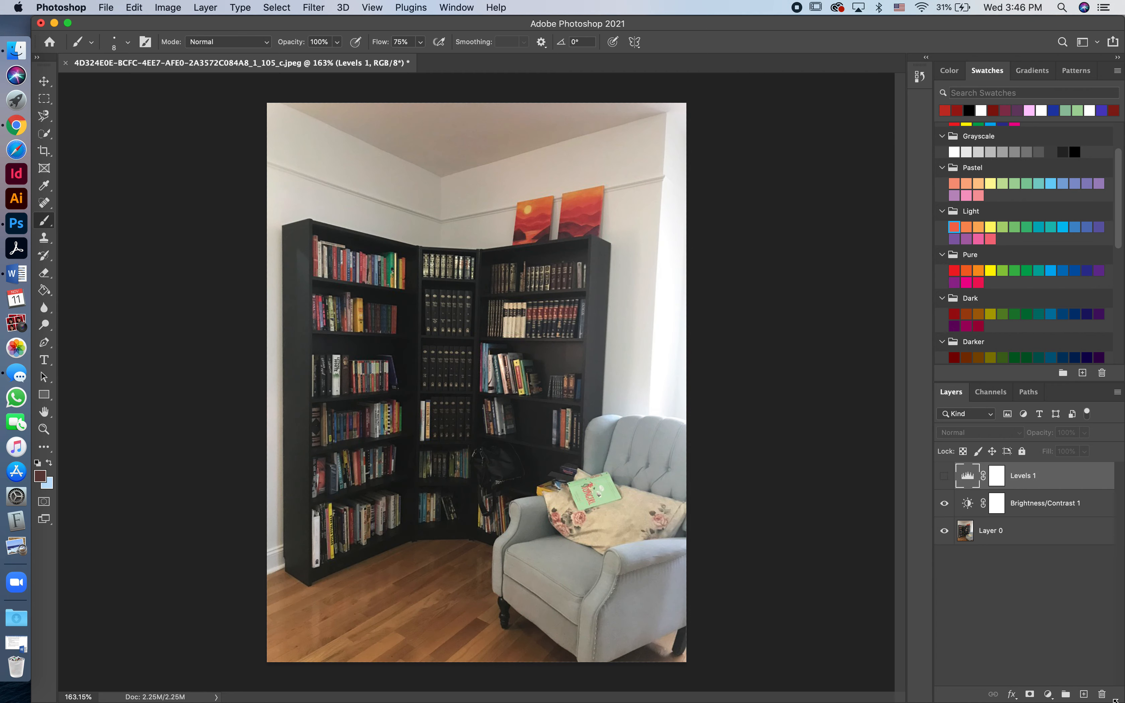
Add a Hue/Saturation adjustment layer, try Hue shifts of +79 and +106, and return Hue to 0.
left_click(1048, 694)
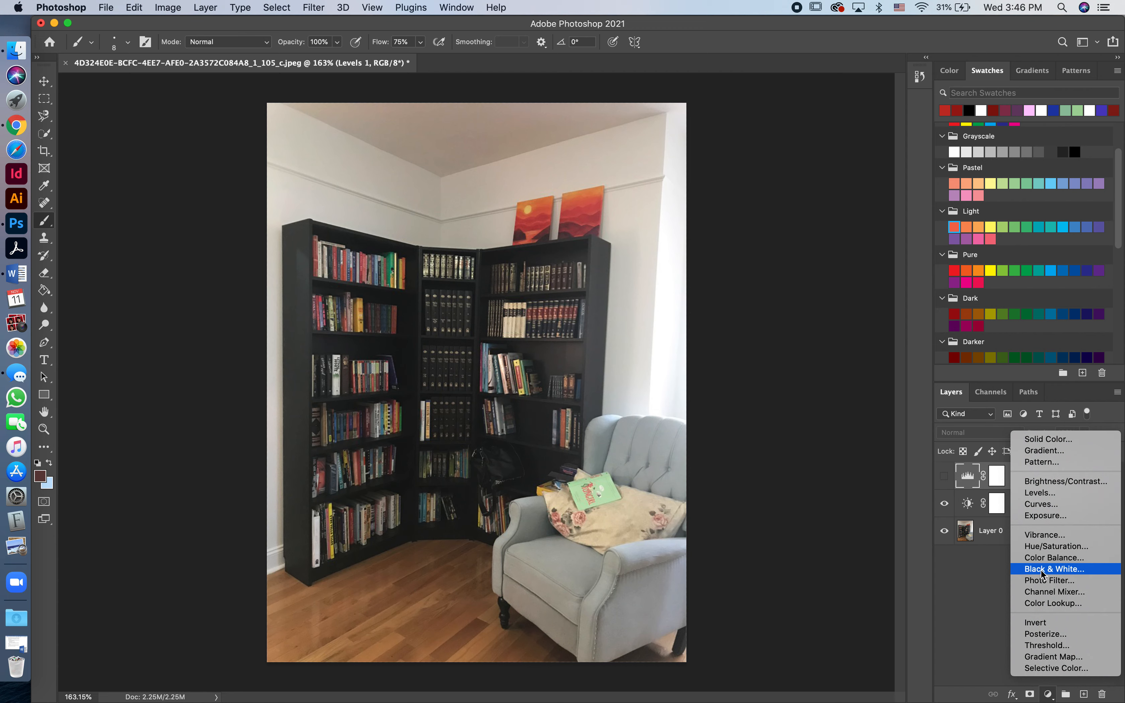
left_click(1060, 546)
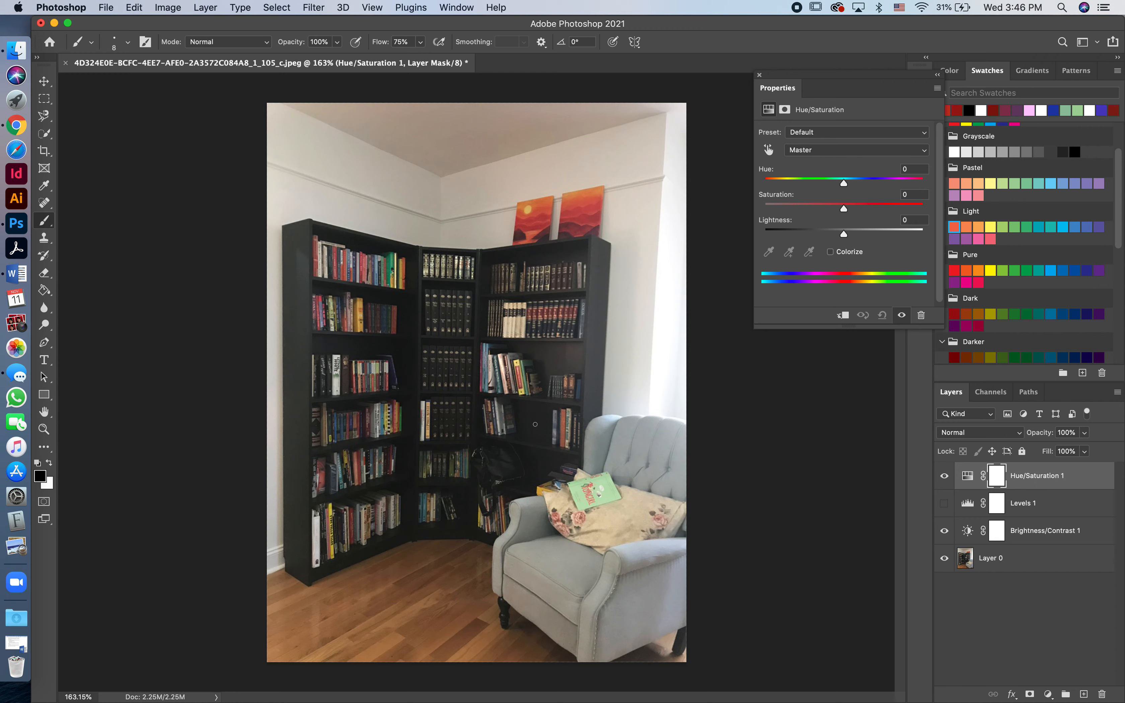
left_click(842, 183)
left_click_drag(843, 184, 892, 184)
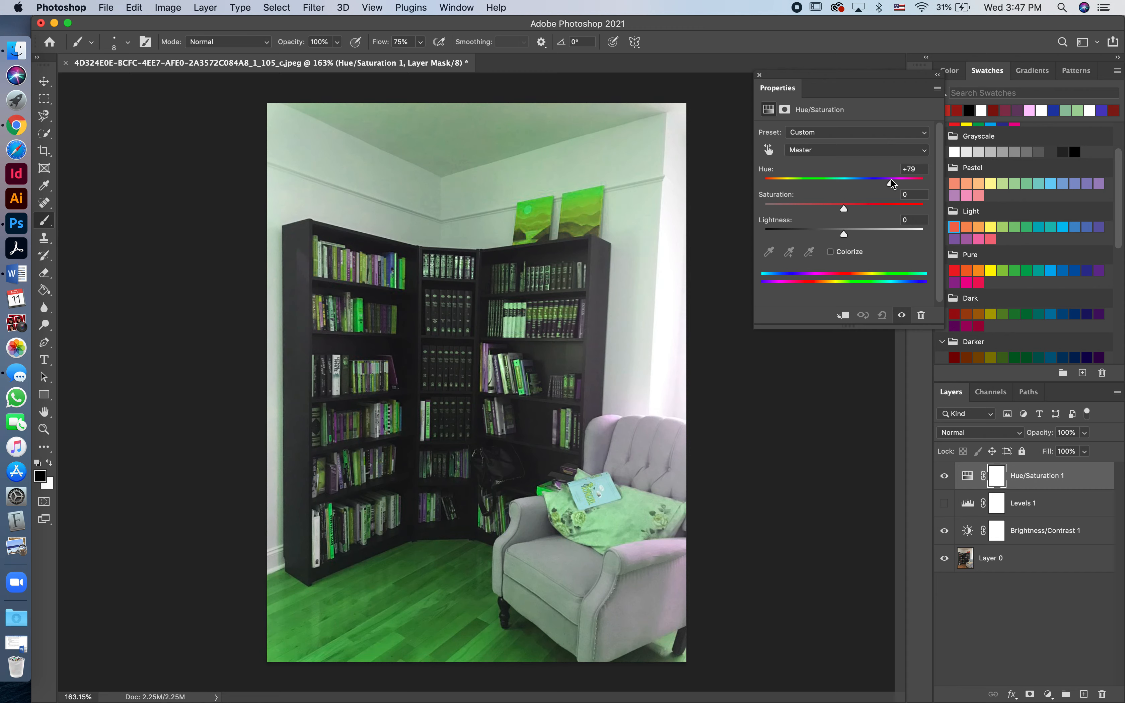
left_click_drag(892, 183, 900, 186)
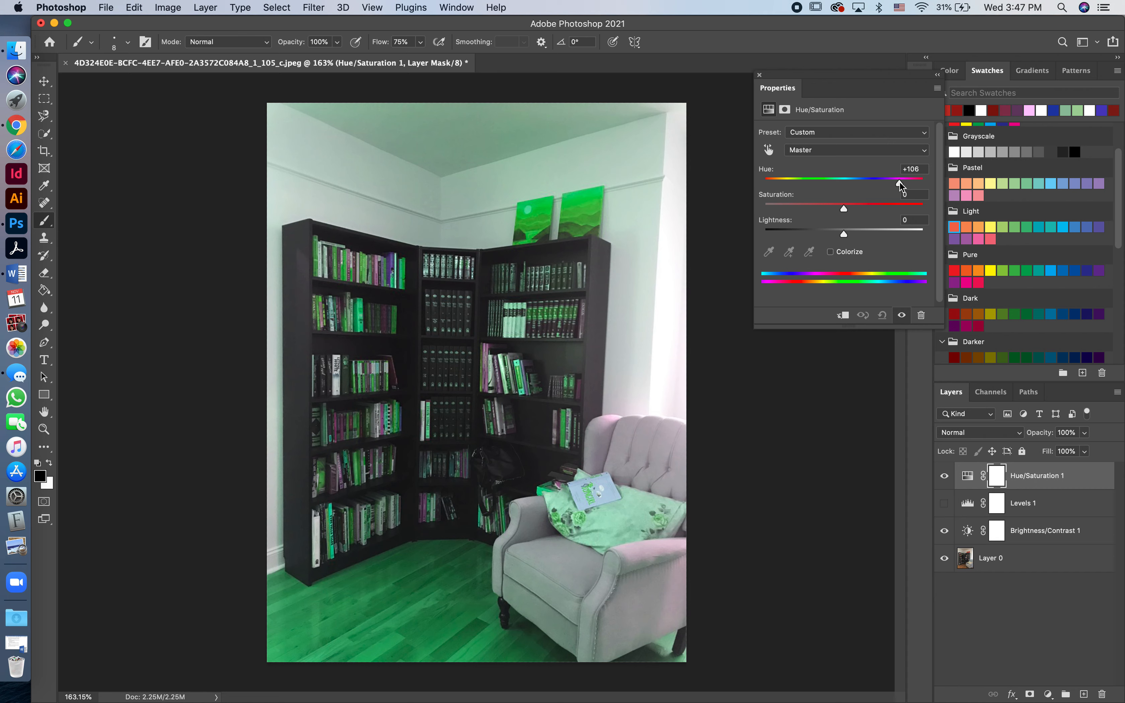
left_click_drag(899, 182, 843, 179)
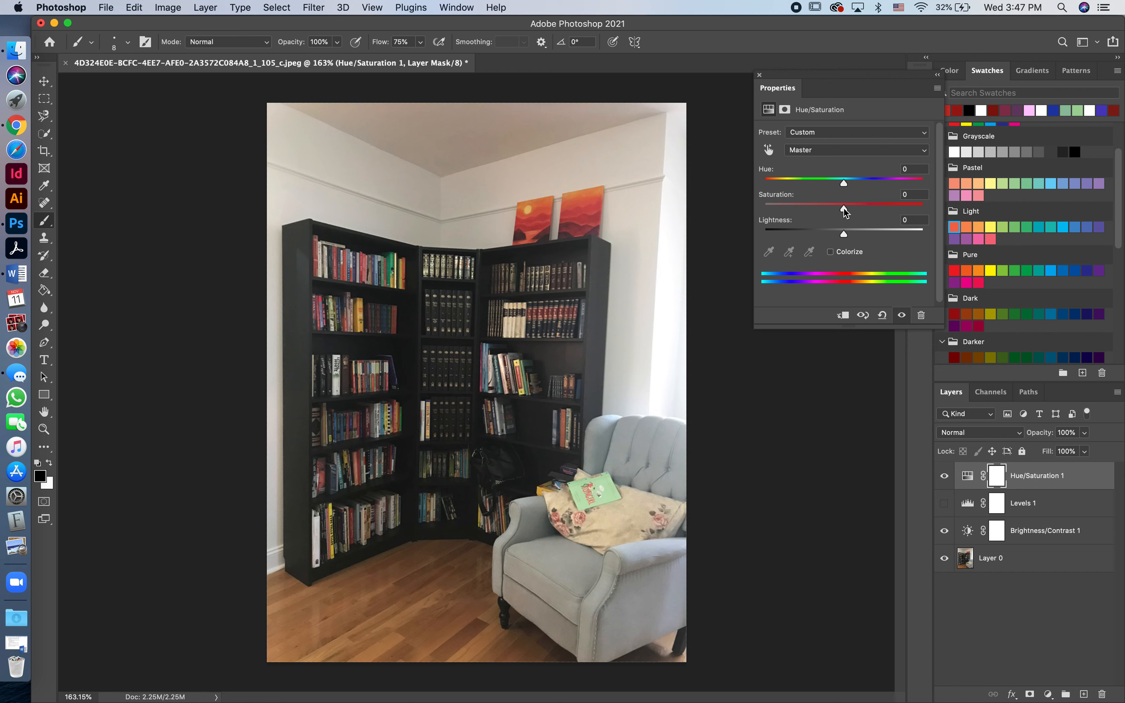
Try fully desaturating the photo at -100 and reset Saturation to 0.
left_click_drag(844, 208, 760, 212)
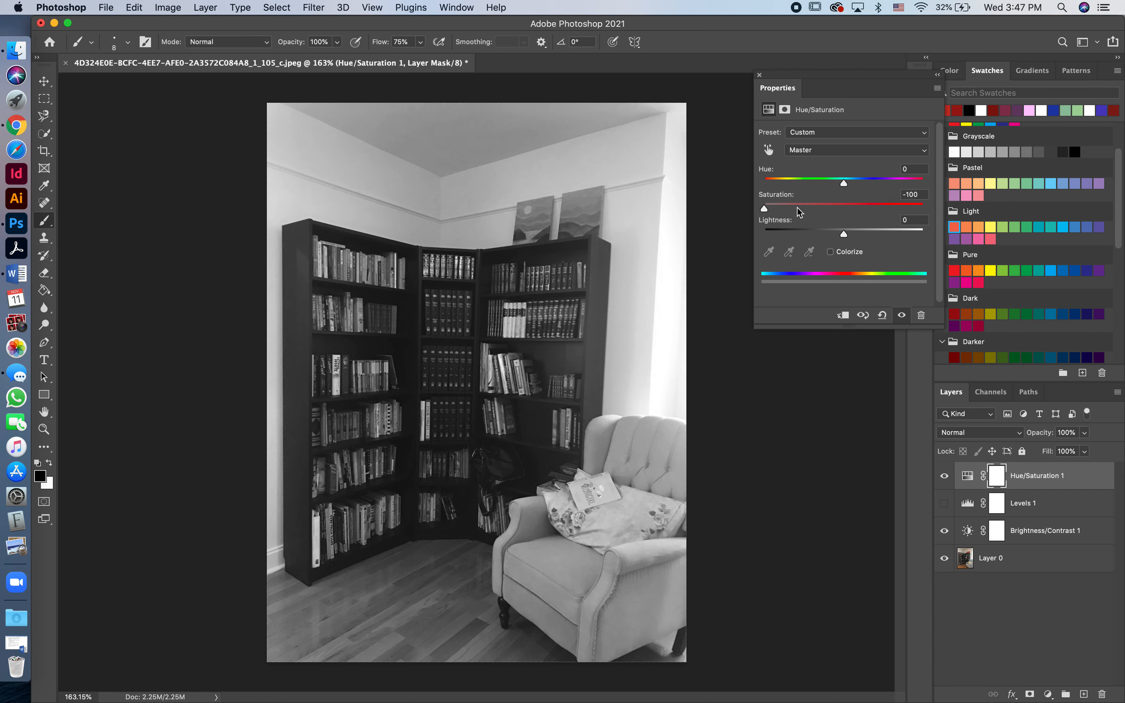
left_click(918, 195)
type("0")
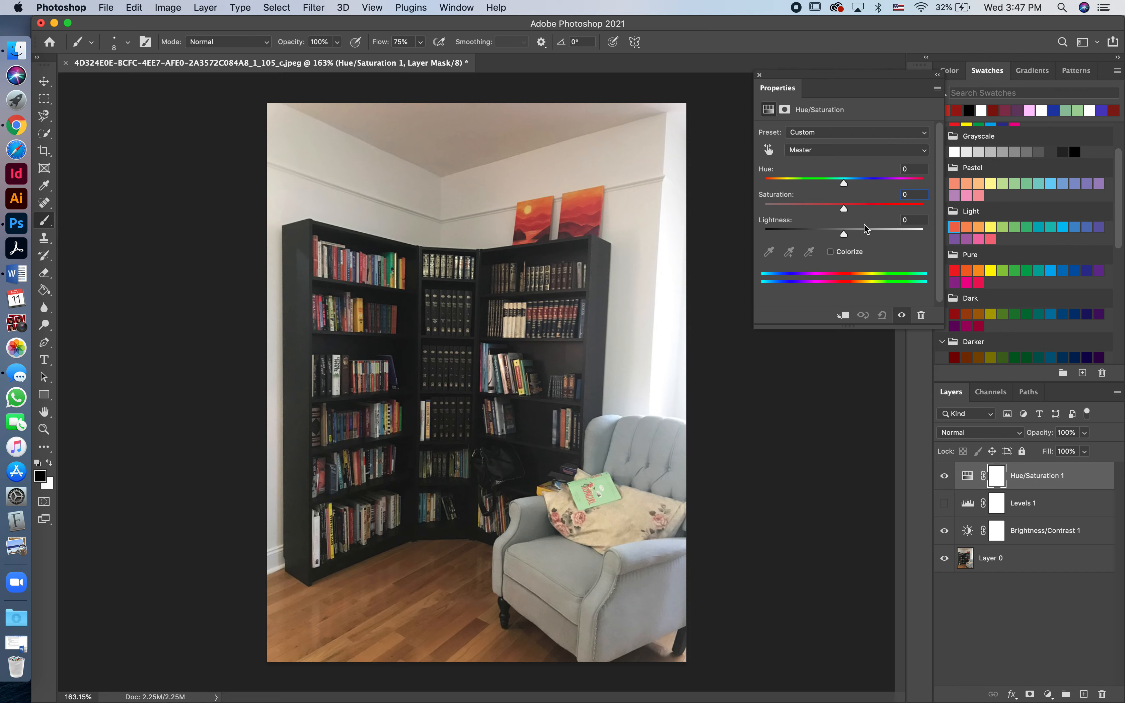
Set Lightness to +4 and compare the photo with the Hue/Saturation layer hidden and shown, leaving it visible.
mouse_move(847, 236)
left_mouse_down()
mouse_move(930, 229)
mouse_move(742, 248)
mouse_move(767, 231)
mouse_move(844, 226)
left_mouse_up()
left_click(847, 236)
left_click(944, 476)
left_click(944, 476)
left_click(944, 476)
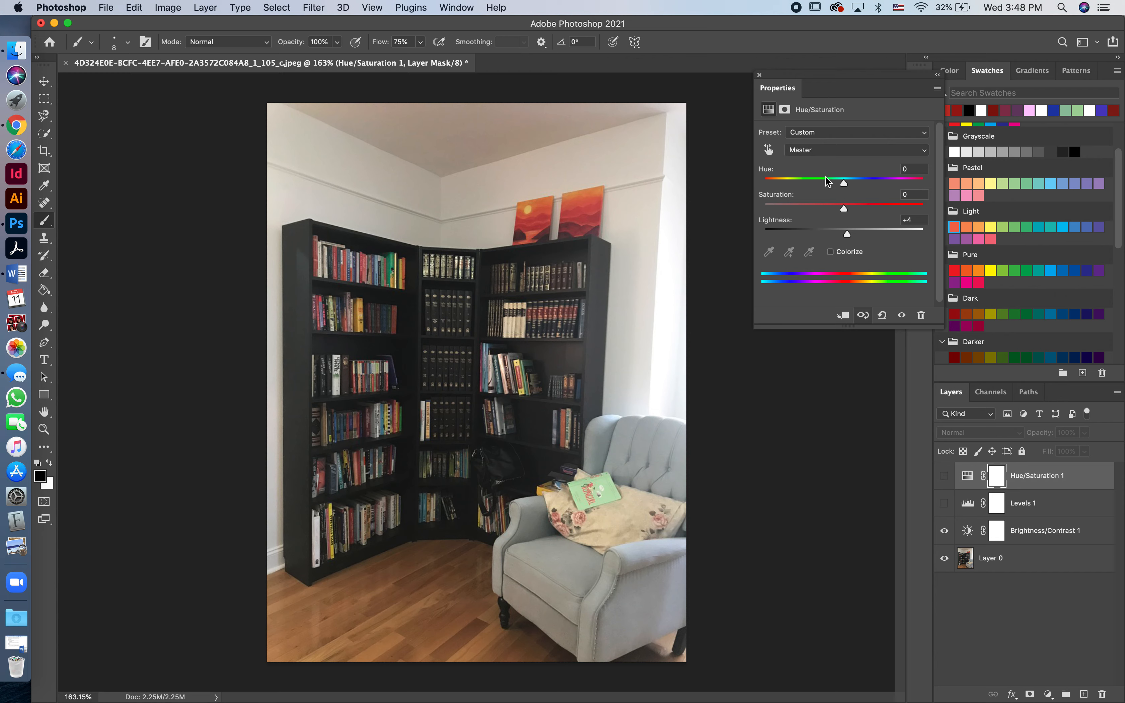
left_click(758, 76)
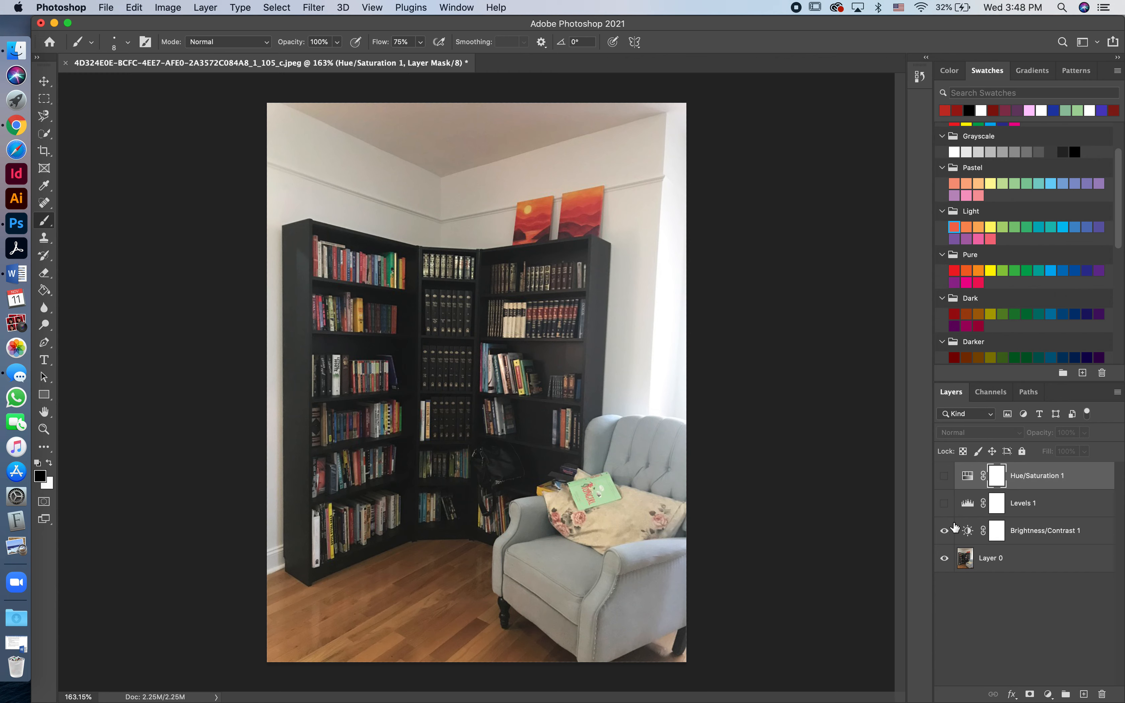
left_click(944, 478)
Add a Color Balance adjustment layer for the midtones and try a shift toward red before returning it to about neutral.
left_click(1049, 695)
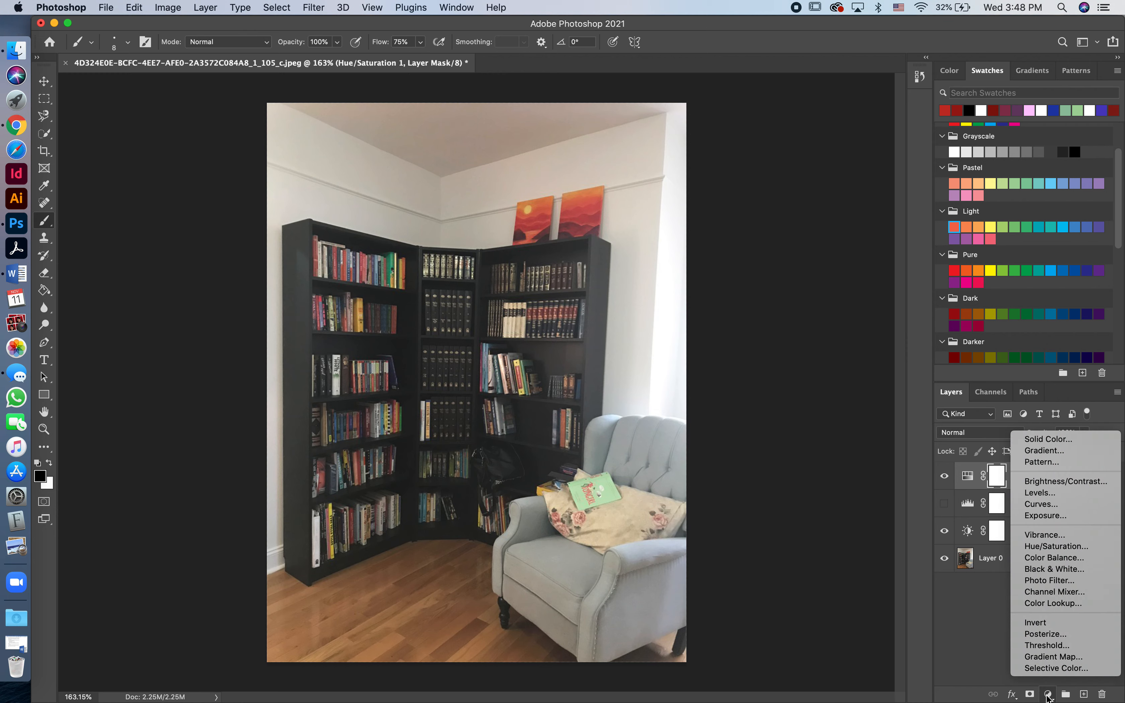
left_click(1054, 558)
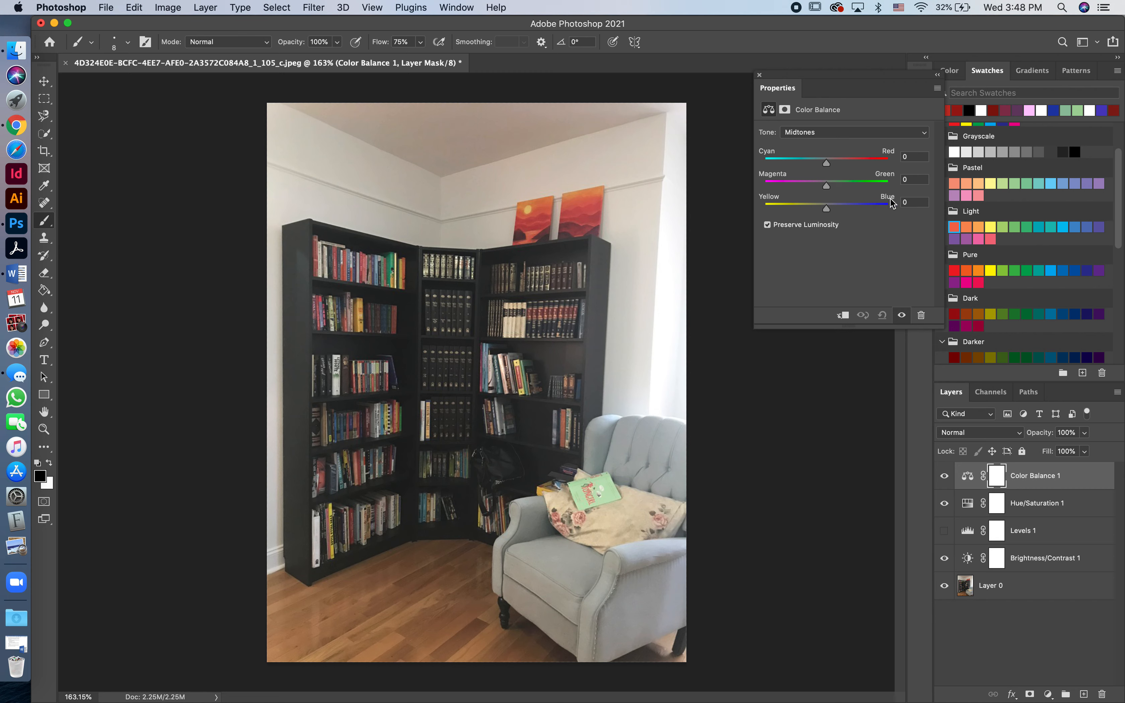
left_click_drag(822, 163, 836, 162)
left_click_drag(835, 162, 825, 164)
Shift the midtones slightly toward blue and green, close the properties, and hide the Color Balance layer.
left_click_drag(827, 208, 830, 208)
left_click_drag(830, 206, 834, 206)
mouse_move(827, 186)
left_mouse_down()
mouse_move(801, 186)
mouse_move(851, 188)
mouse_move(830, 195)
left_mouse_up()
left_click(759, 75)
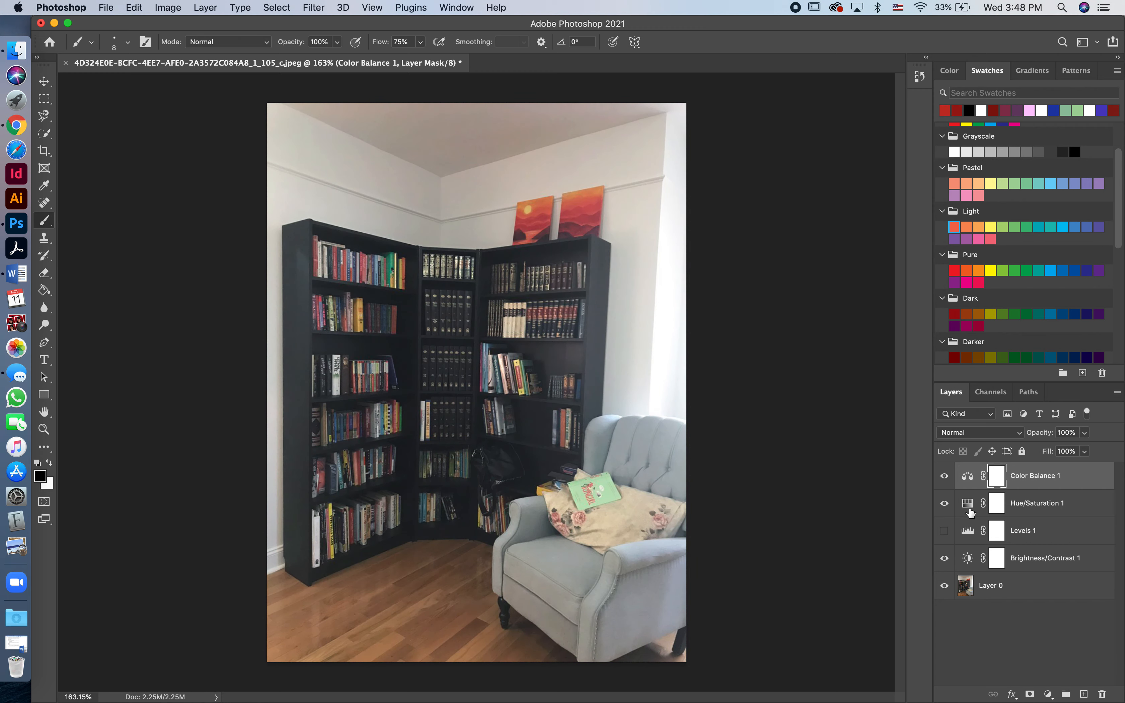
left_click(944, 475)
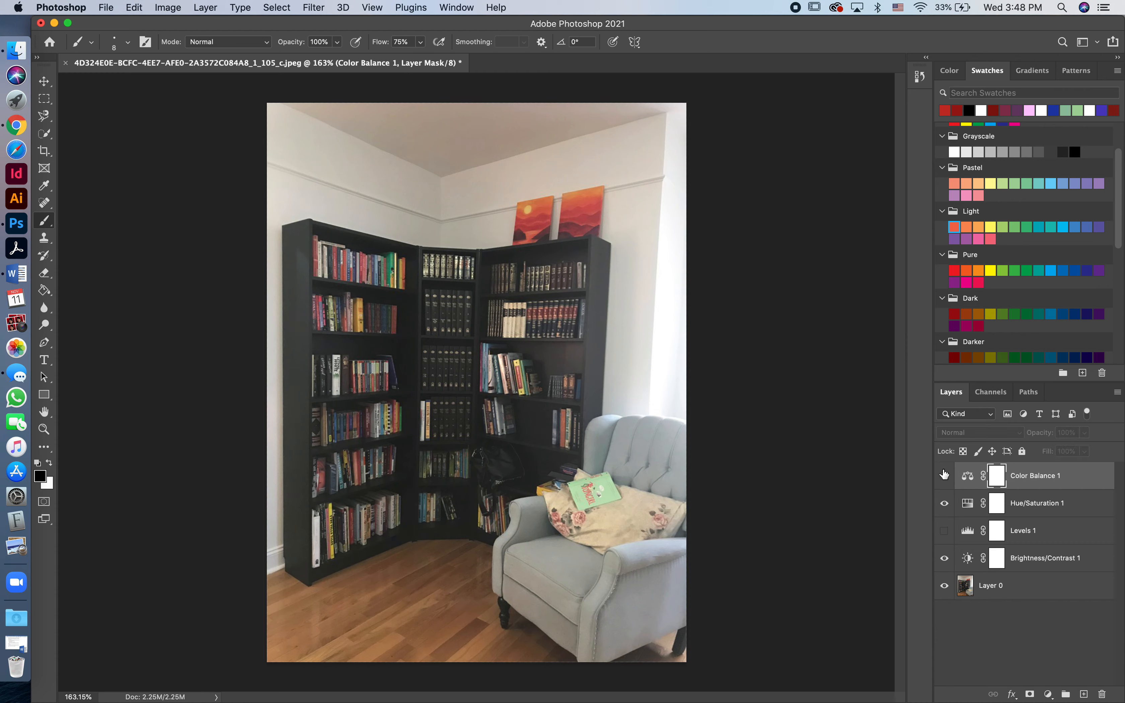
Add a Black & White adjustment layer above Color Balance and set Reds to -11 and Yellows to 63.
left_click(1048, 694)
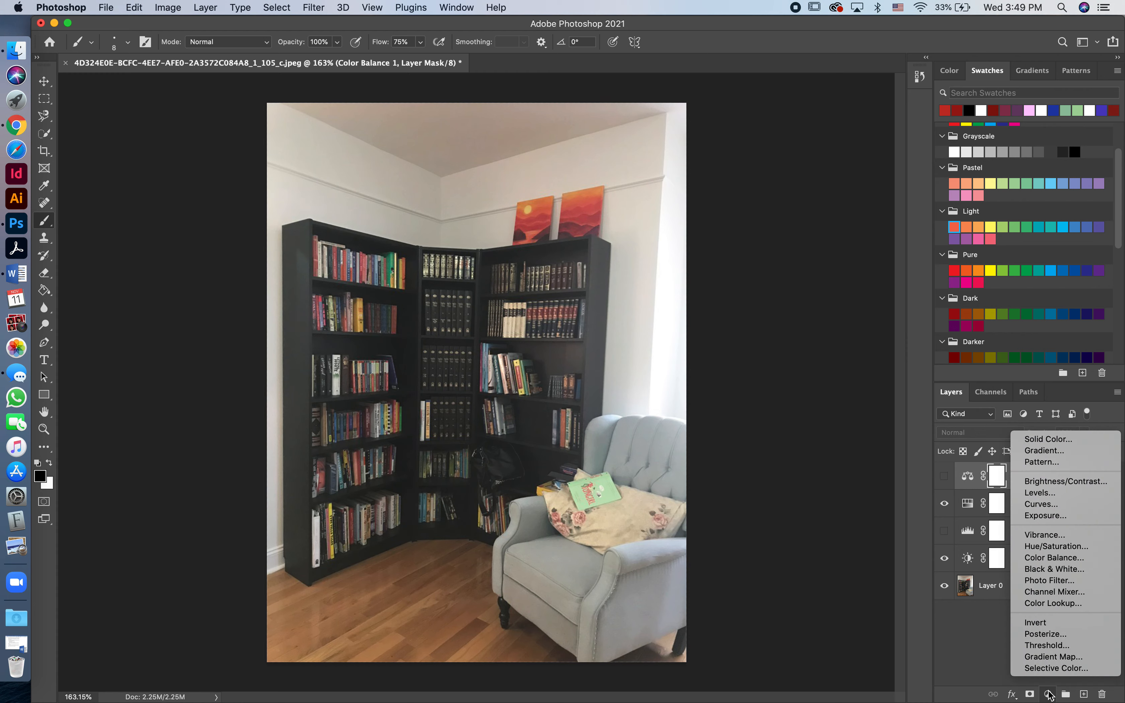
left_click(1040, 569)
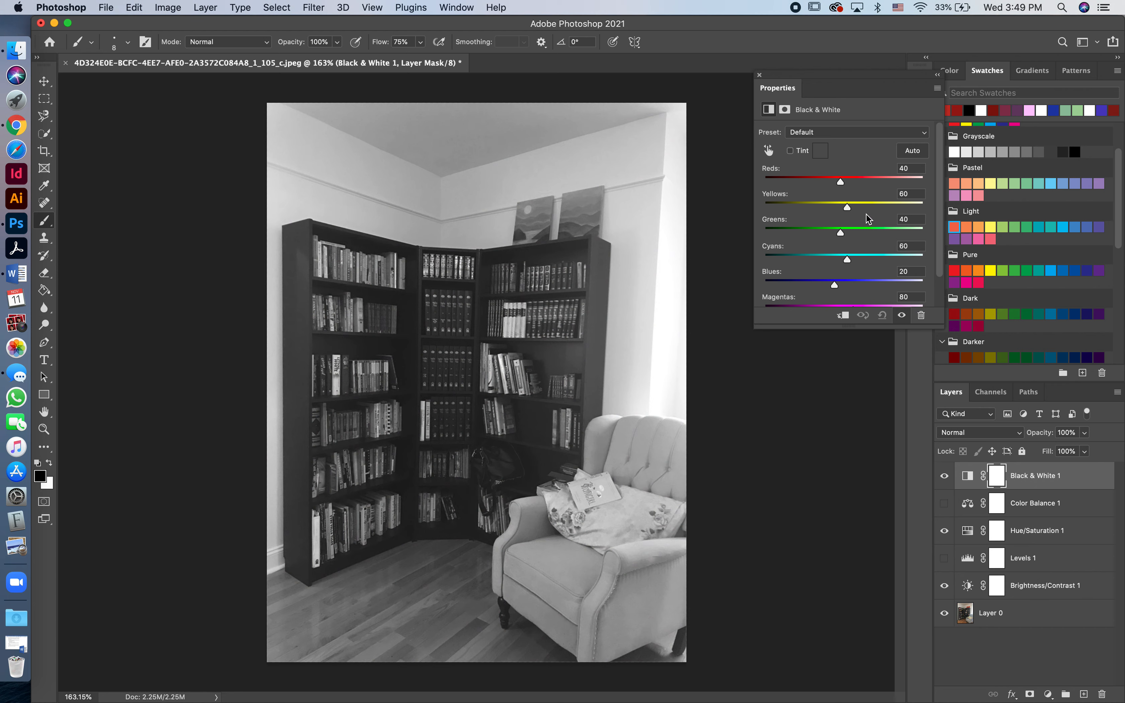
mouse_move(838, 184)
left_mouse_down()
mouse_move(824, 183)
mouse_move(841, 185)
left_mouse_up()
mouse_move(842, 181)
left_mouse_down()
mouse_move(832, 183)
mouse_move(872, 180)
mouse_move(825, 185)
left_mouse_up()
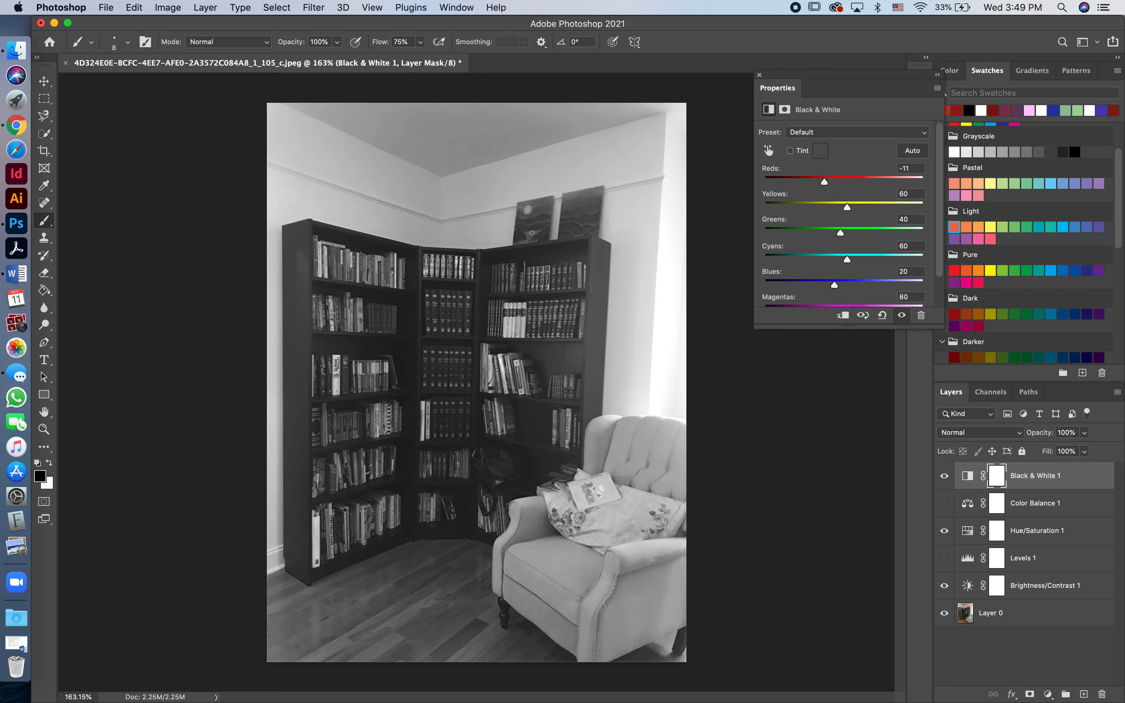
mouse_move(847, 207)
left_mouse_down()
mouse_move(829, 210)
mouse_move(848, 209)
left_mouse_up()
Enable the Black & White tint, try blue tint colours, and apply the pale green bccdba.
left_click(791, 152)
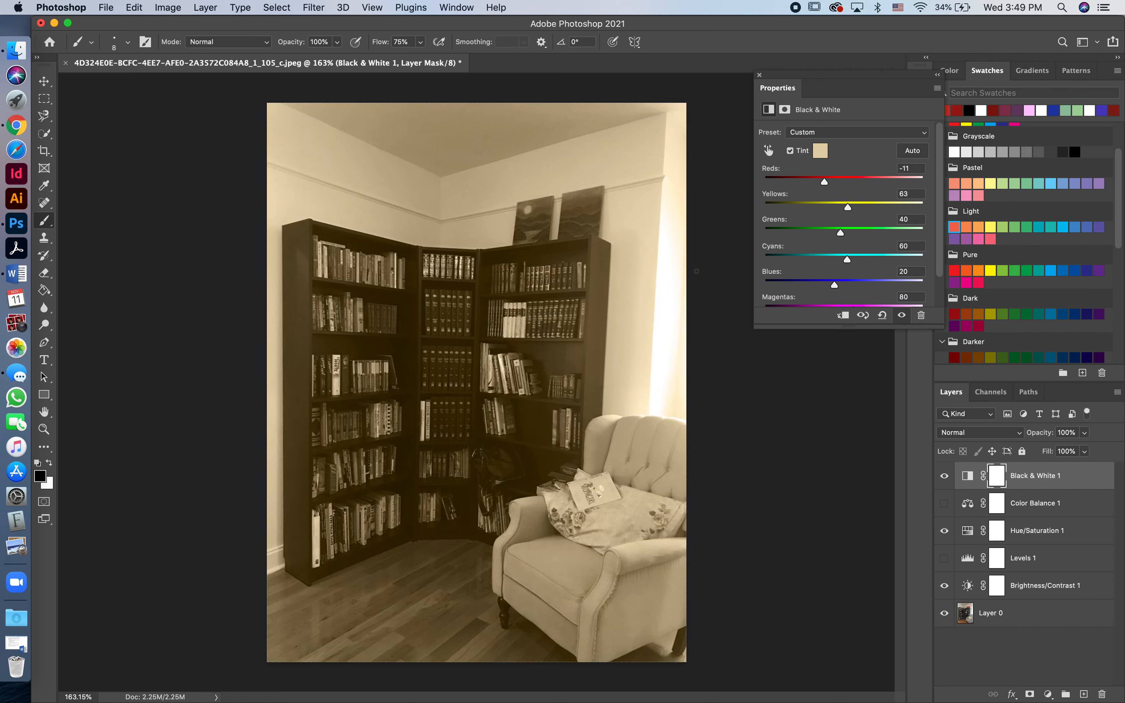
left_click(821, 155)
left_click(733, 222)
mouse_move(680, 198)
left_mouse_down()
mouse_move(630, 216)
mouse_move(582, 285)
left_mouse_up()
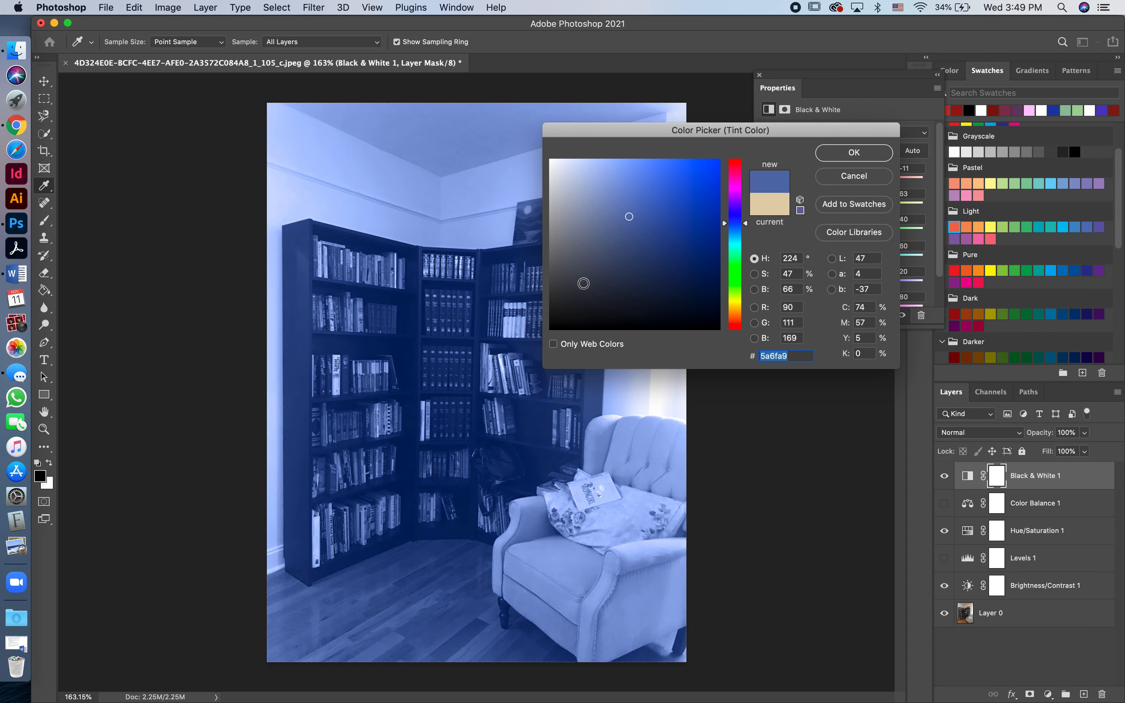
left_click(651, 188)
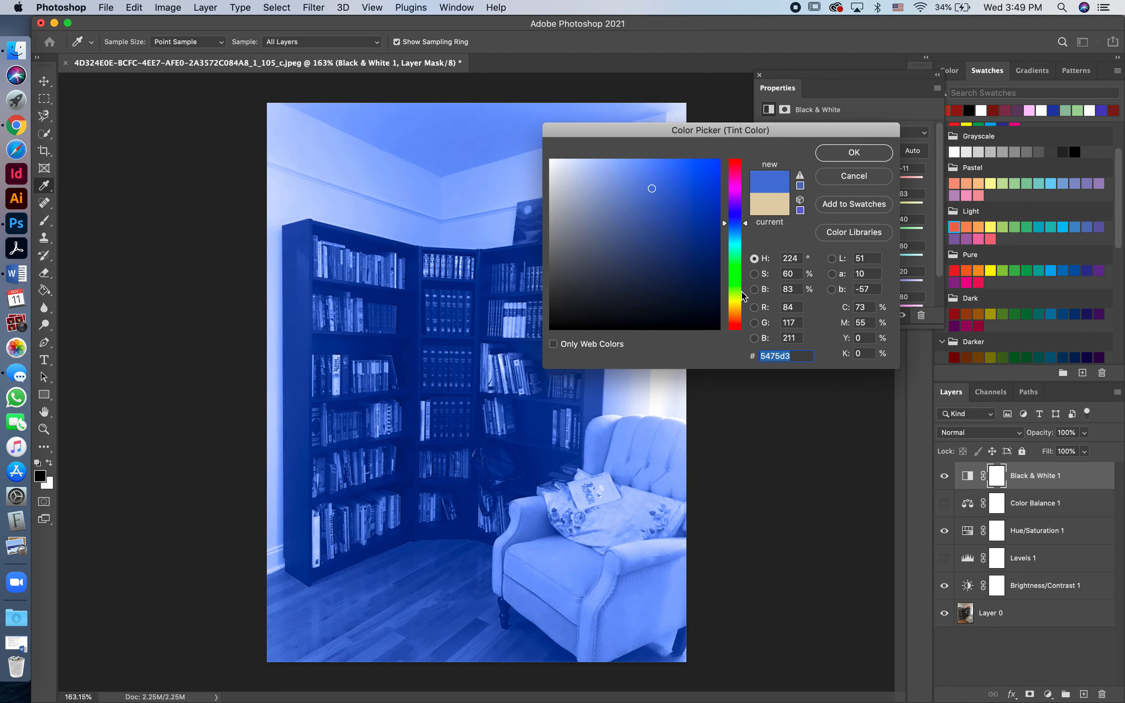
left_click(734, 276)
left_click_drag(600, 168, 565, 192)
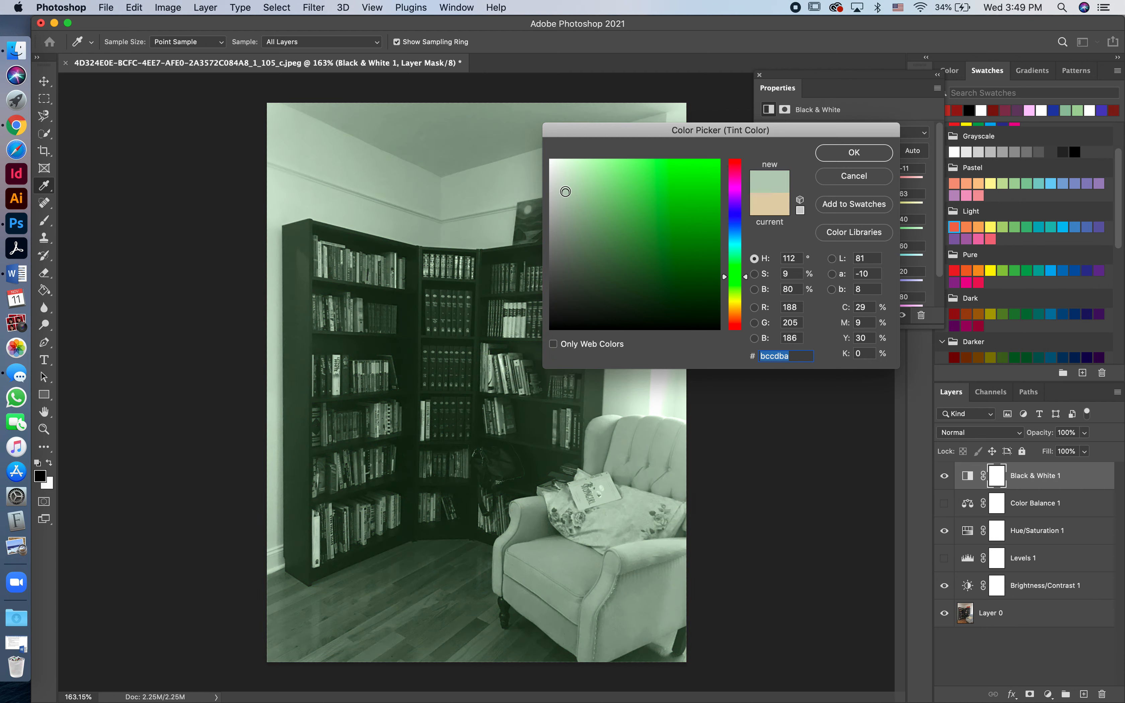
left_click(833, 154)
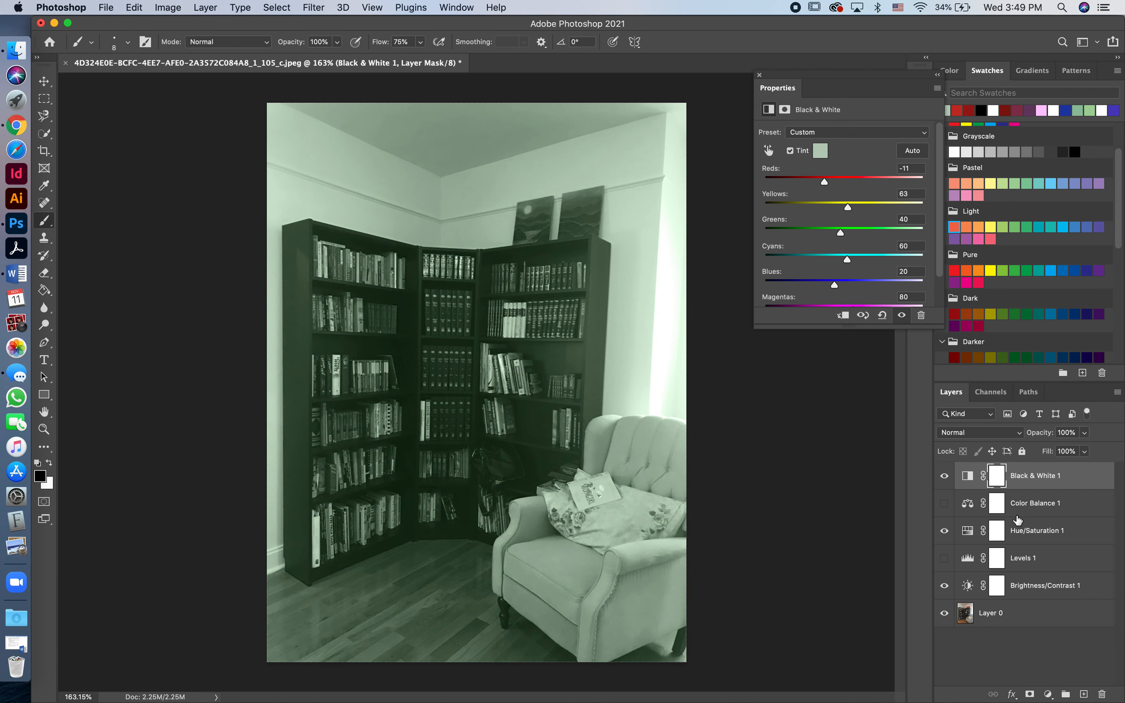
Add a Channel Mixer adjustment layer and set Blue to +7% for the Red output channel.
left_click(1048, 694)
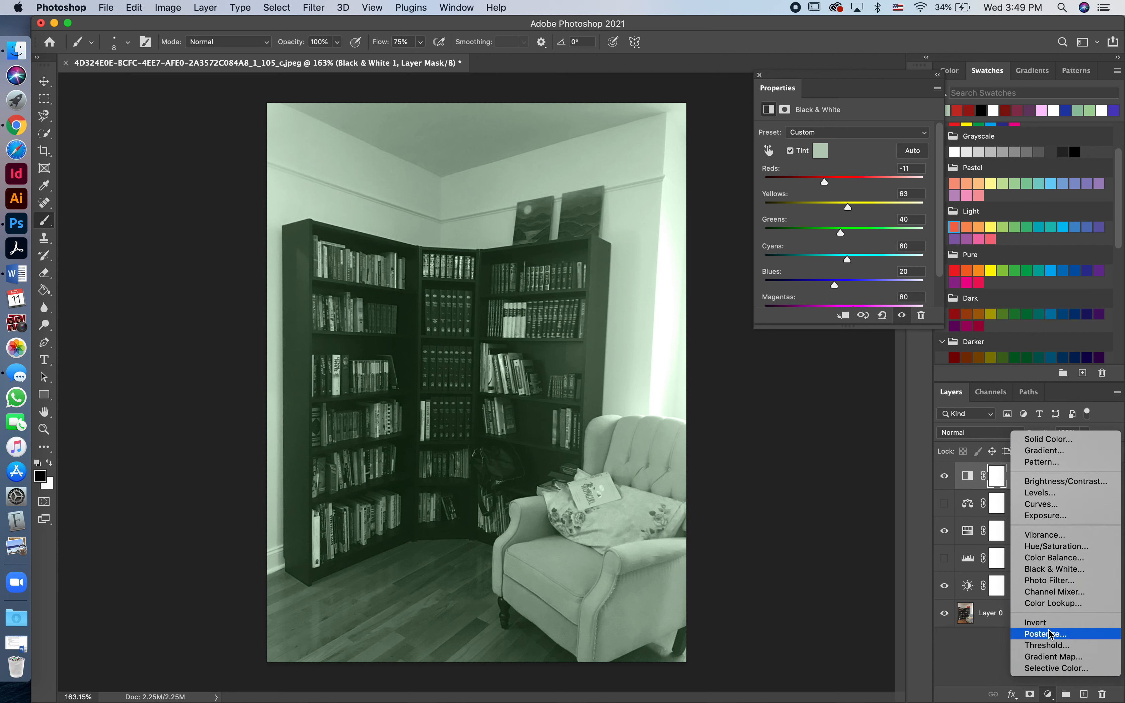
left_click(1054, 591)
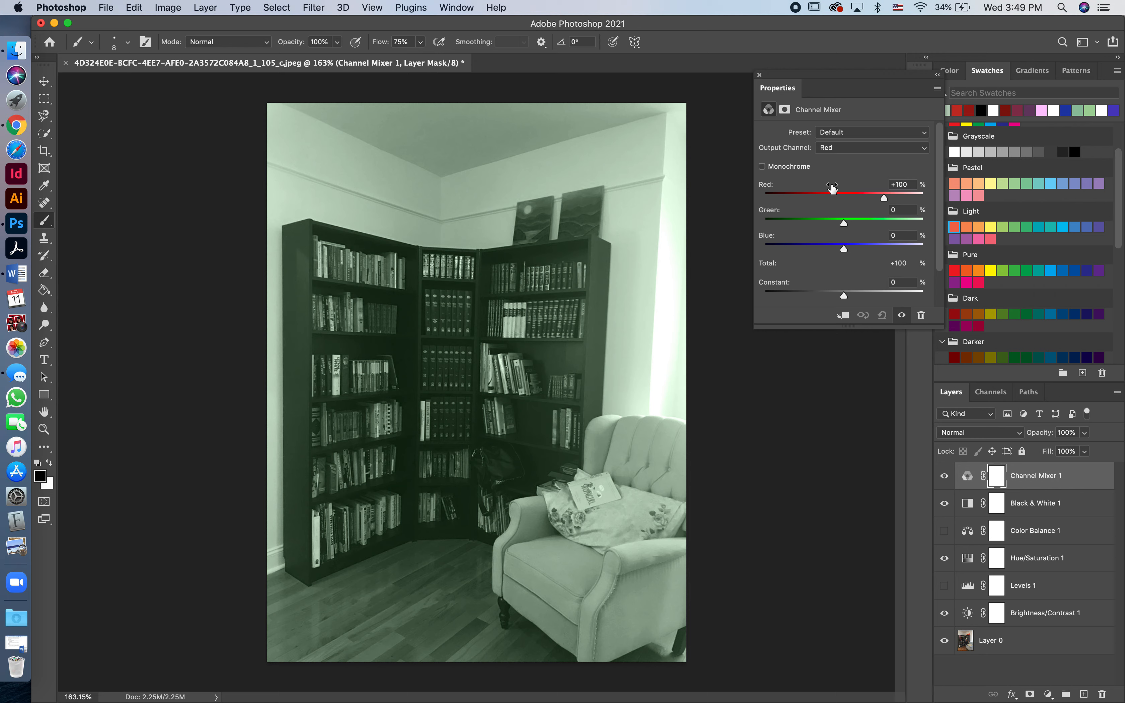
scroll(832, 189, "down", 2)
mouse_move(846, 205)
left_mouse_down()
mouse_move(882, 219)
mouse_move(880, 210)
mouse_move(780, 211)
mouse_move(884, 212)
mouse_move(847, 210)
left_mouse_up()
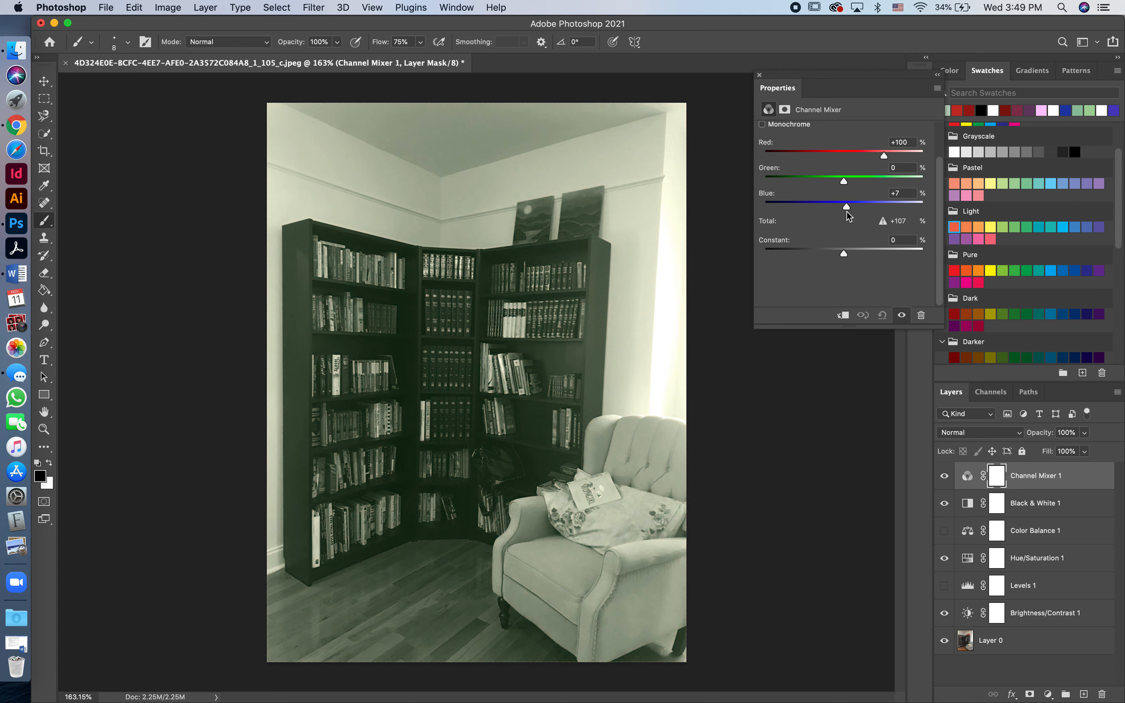
With the Black & White layer hidden, set the Channel Mixer's Green to +39% and Blue to -45%, and hide the mixer layer.
left_click(945, 503)
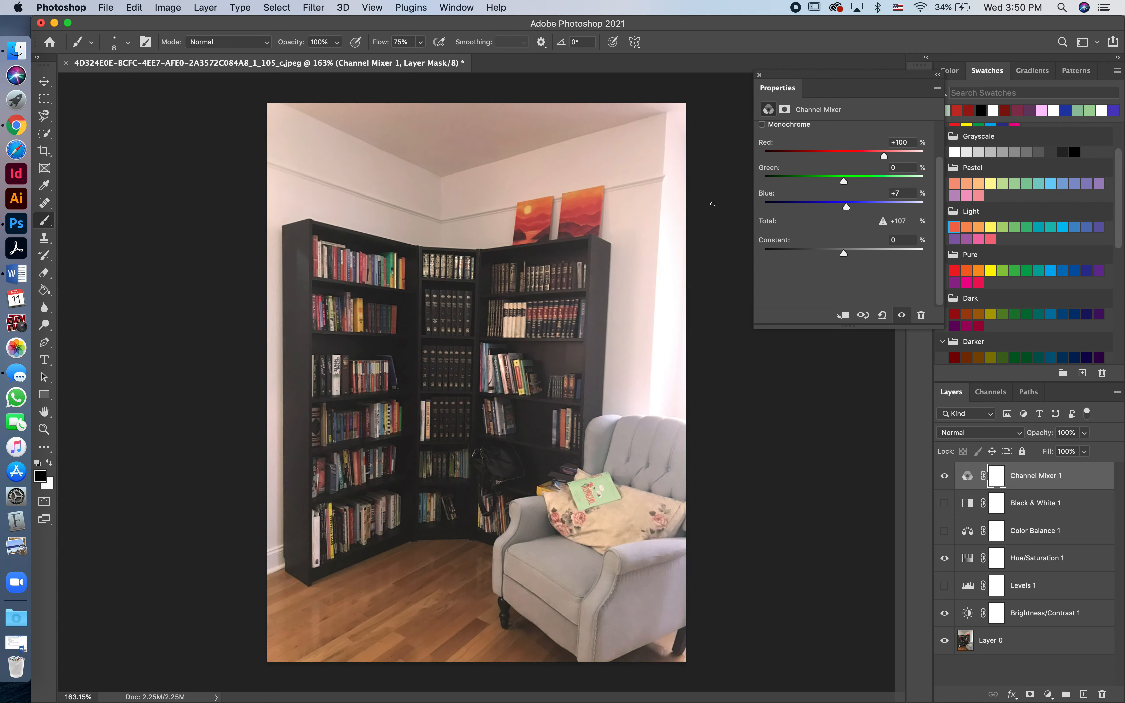
left_click_drag(847, 209, 859, 181)
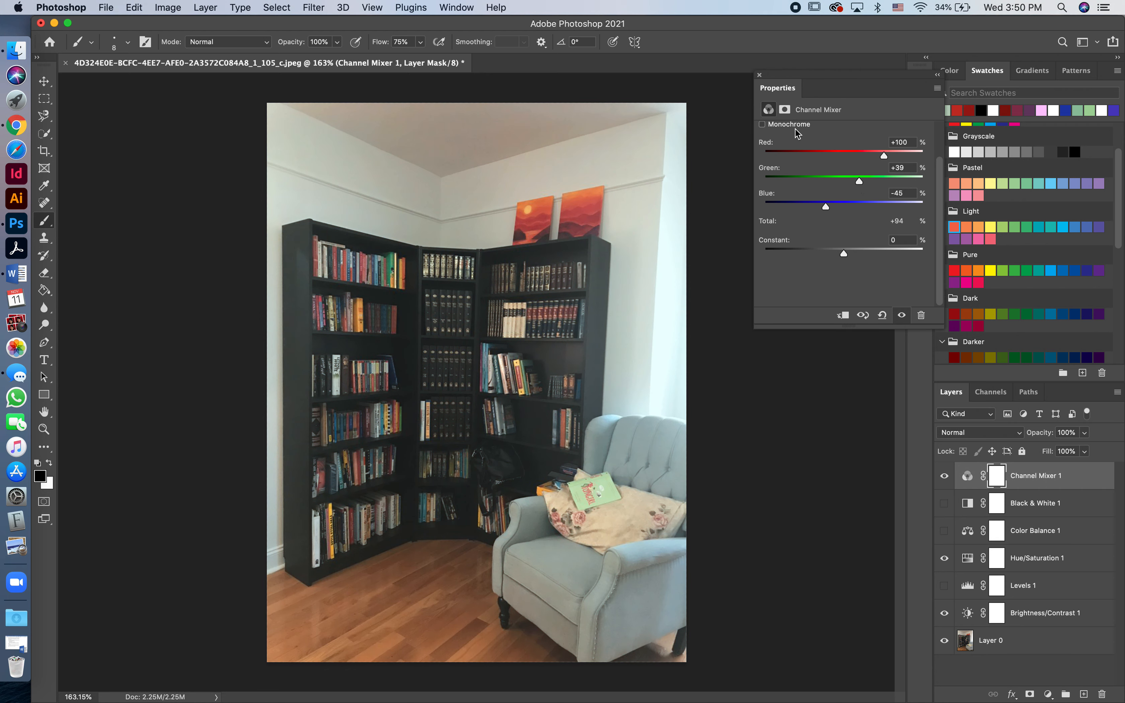
left_click(944, 476)
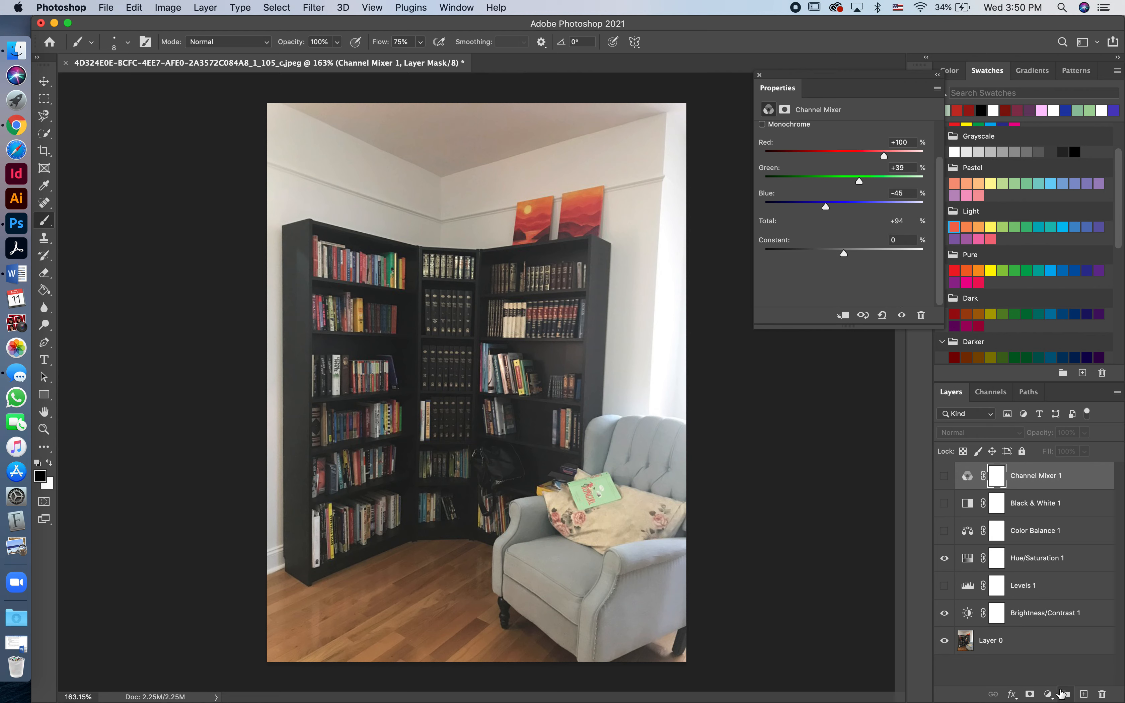
Add an Invert adjustment layer above the Channel Mixer and hide it.
left_click(1048, 693)
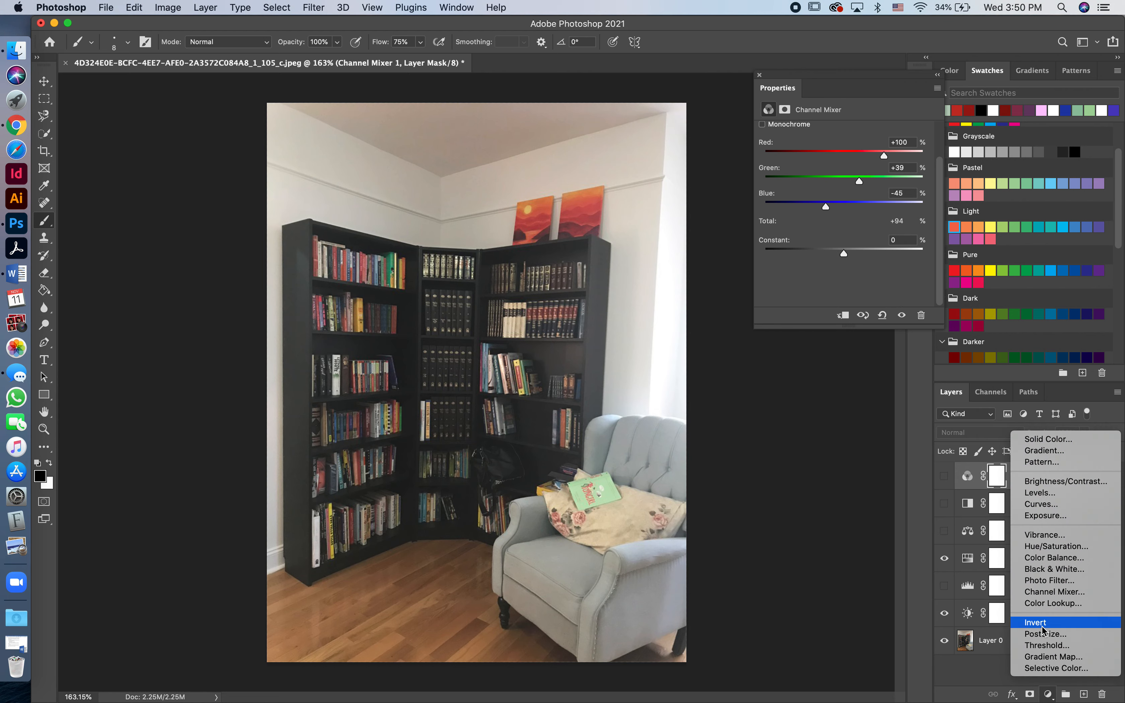
left_click(1037, 623)
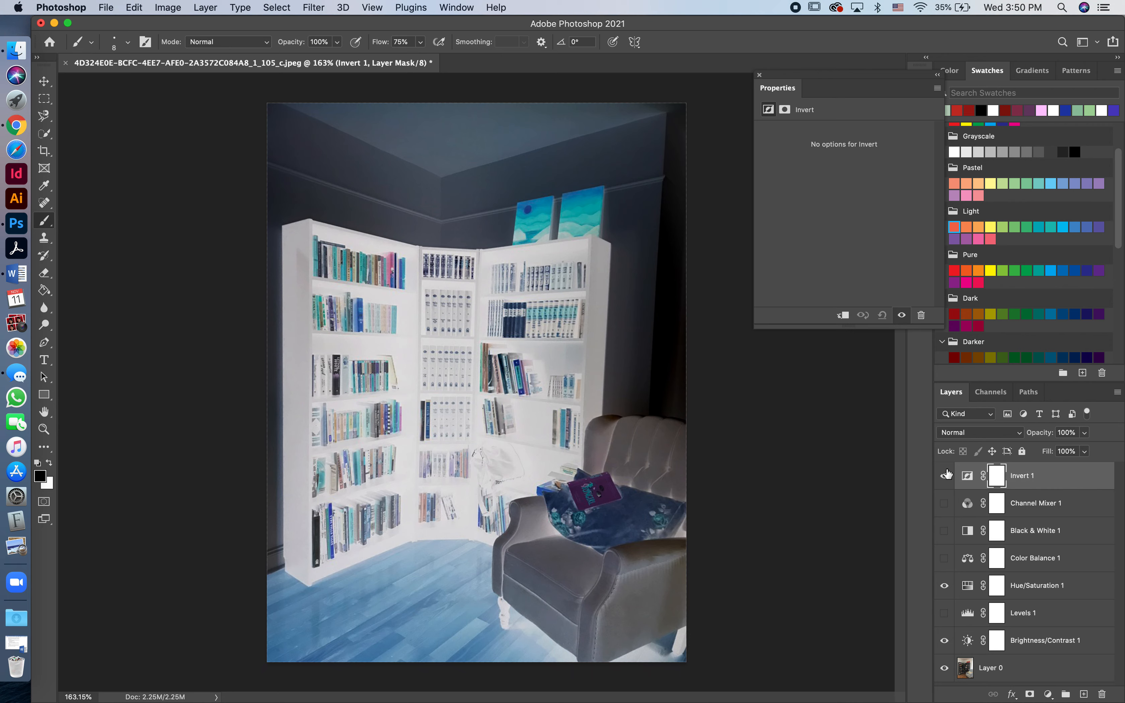
left_click(944, 475)
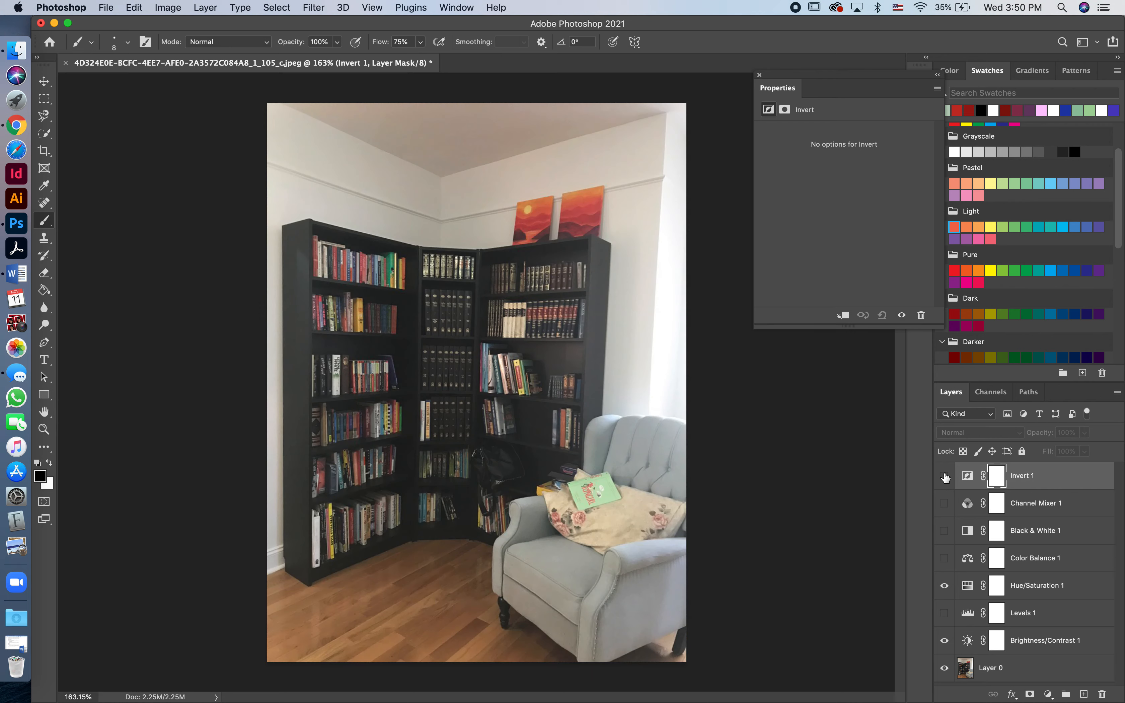
Add a Gradient Map adjustment layer and recolor the gradient's white 100% stop with the pastel yellow swatch.
left_click(1047, 694)
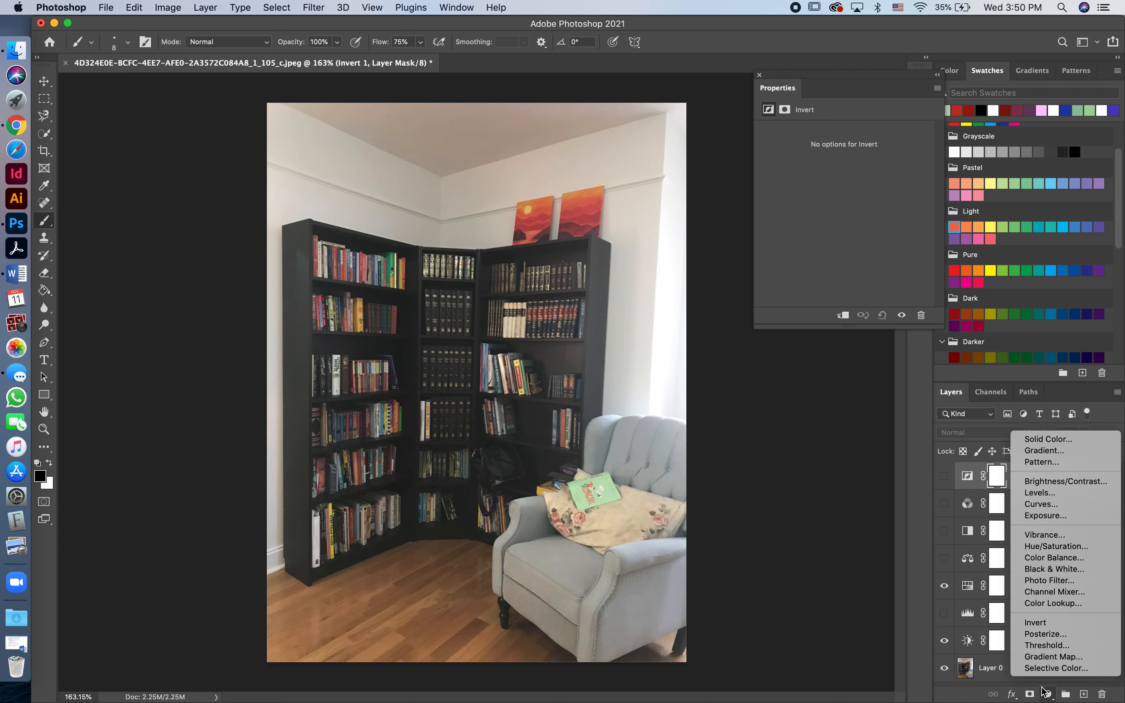
left_click(1047, 656)
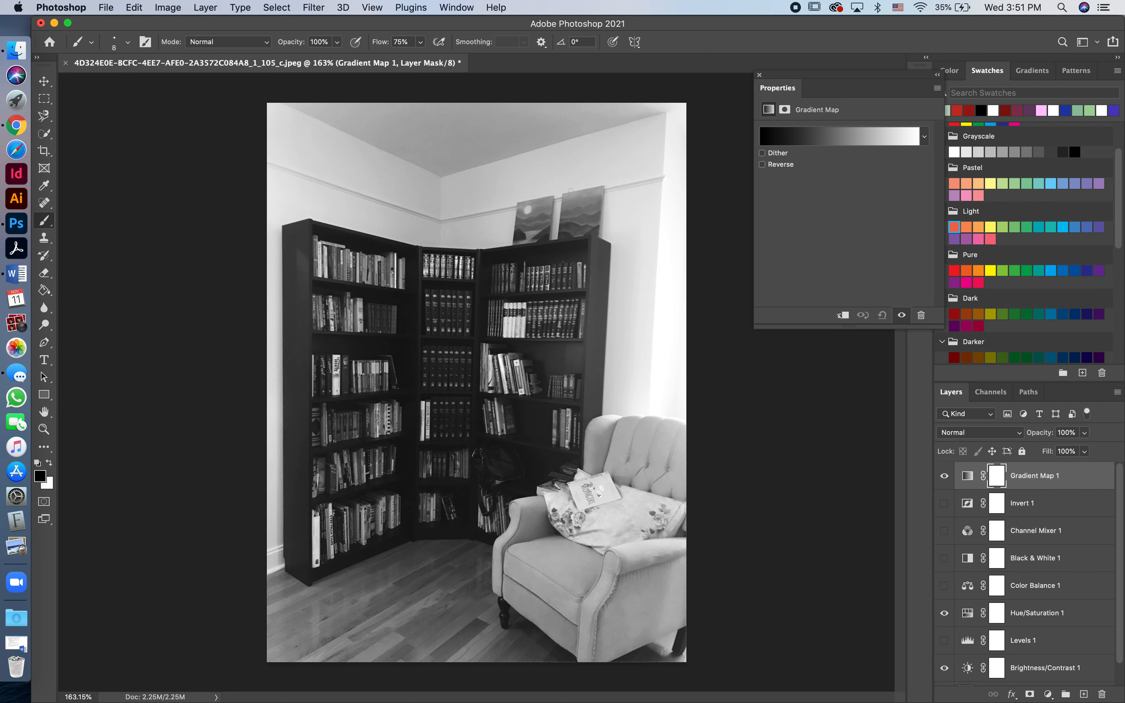
left_click(832, 133)
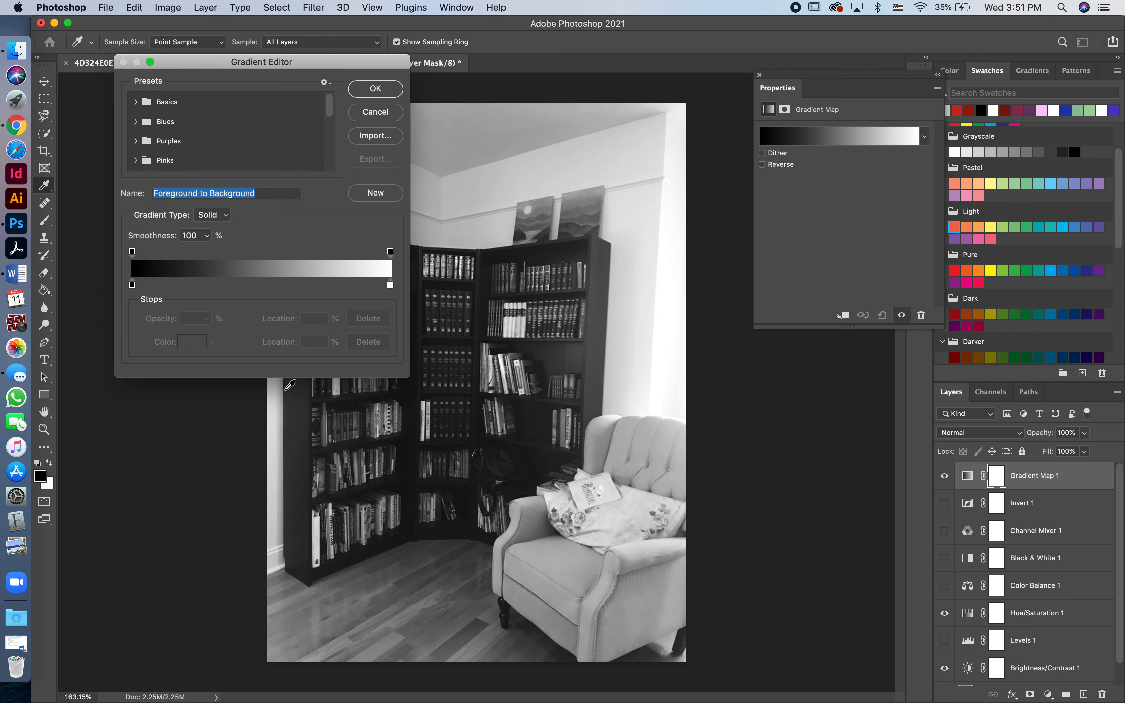
left_click(391, 284)
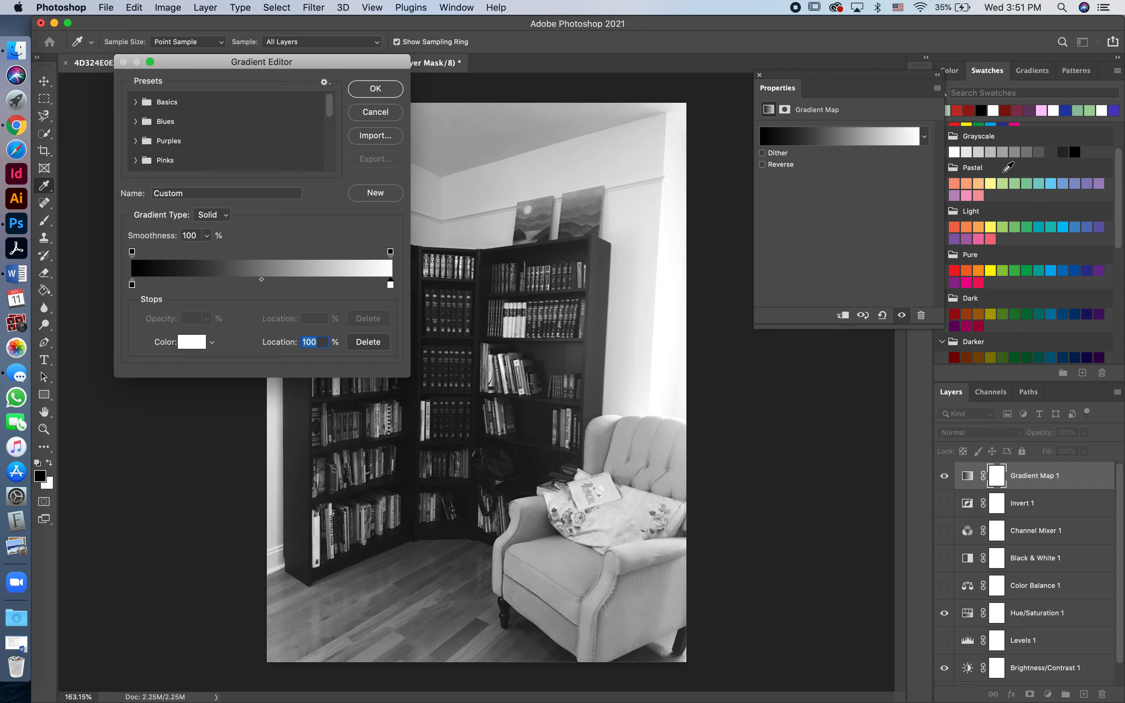
left_click(992, 184)
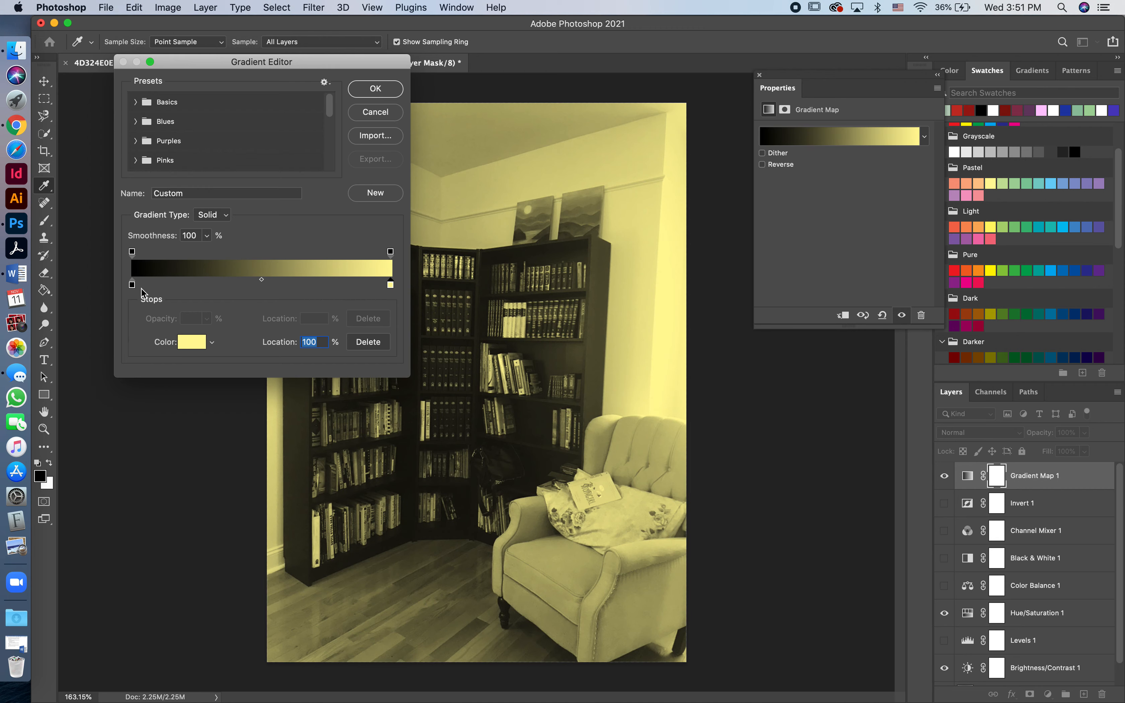
Recolor the gradient's black 0% stop with the pastel violet swatch and darken it to the purple 4a3862.
left_click(132, 285)
left_click(1100, 184)
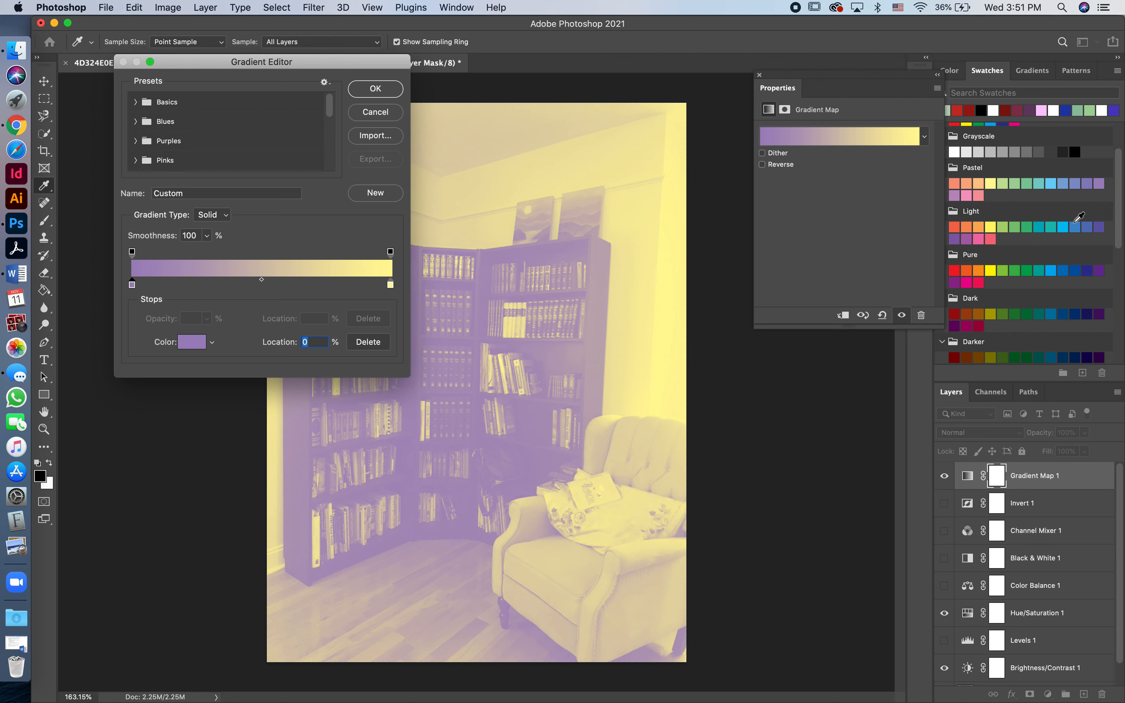
left_click(192, 343)
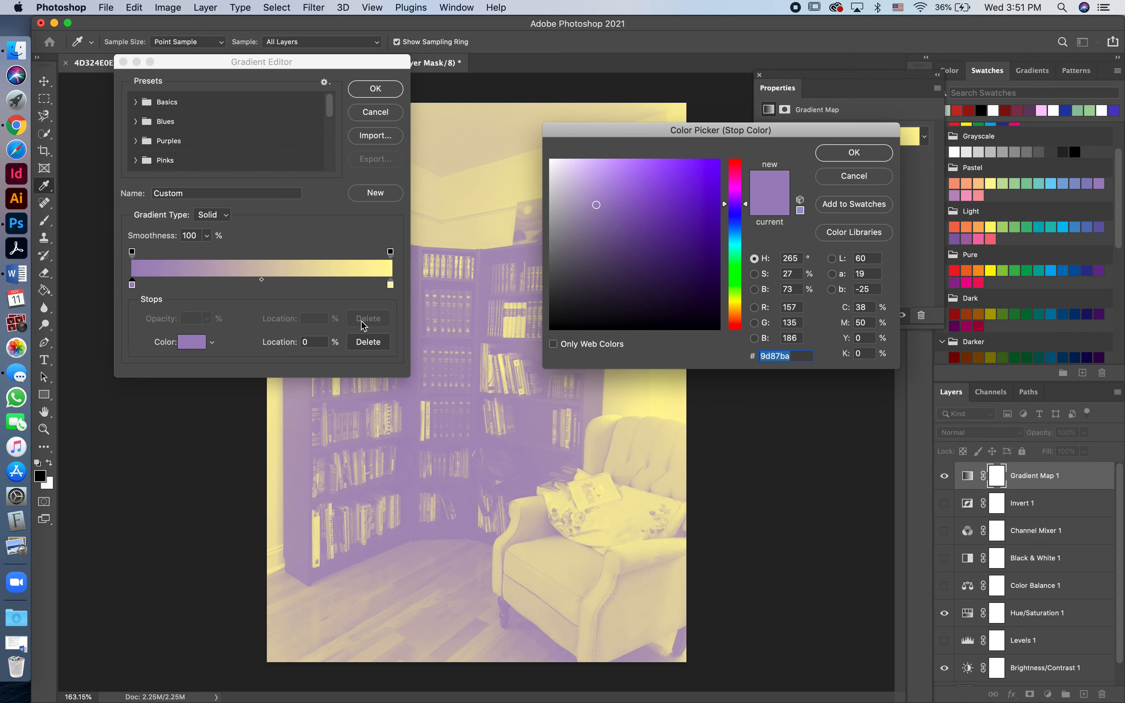
left_click(854, 176)
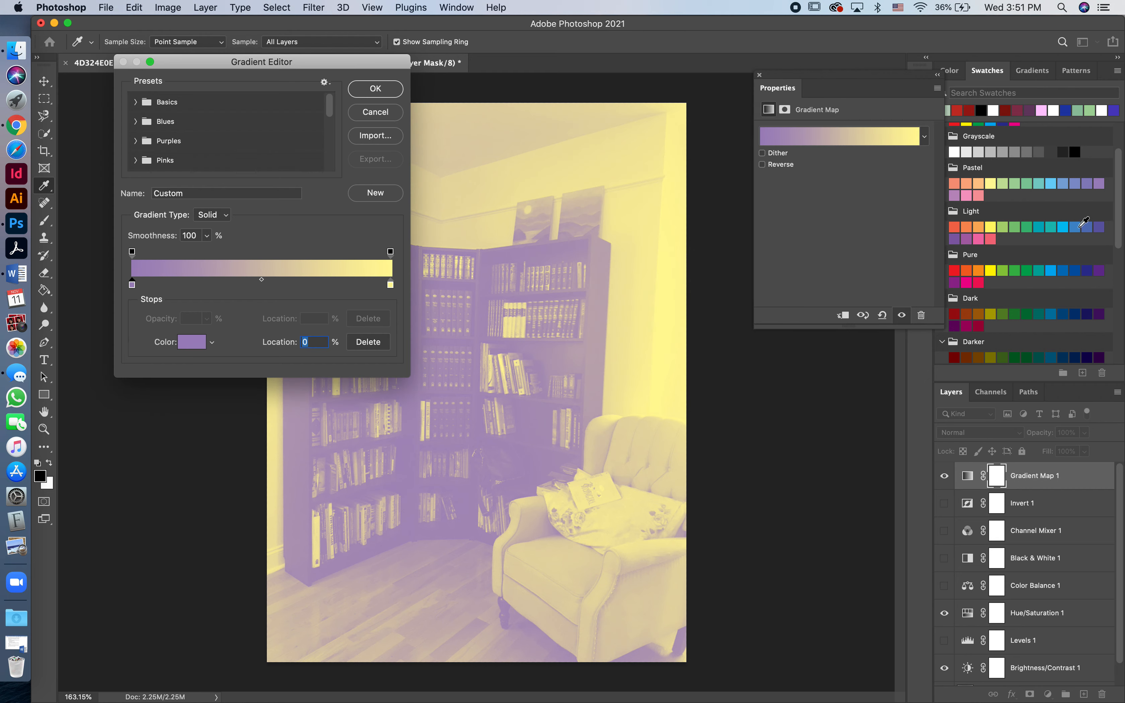
left_click(188, 343)
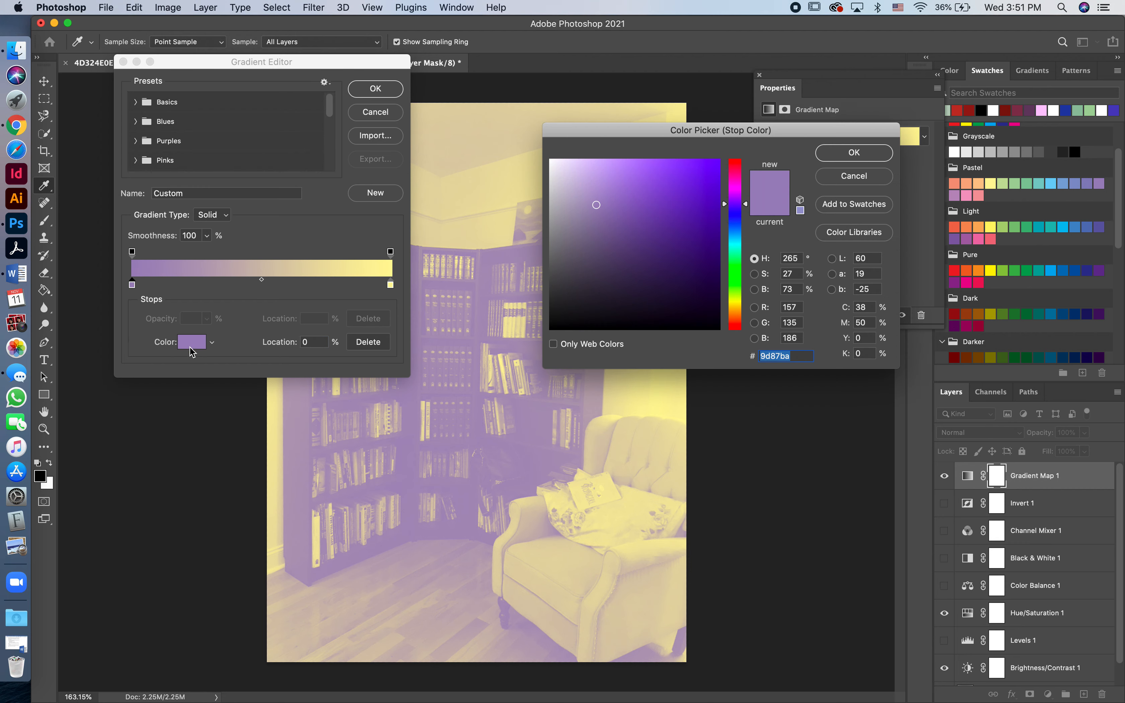
left_click_drag(630, 232, 621, 264)
left_click(842, 150)
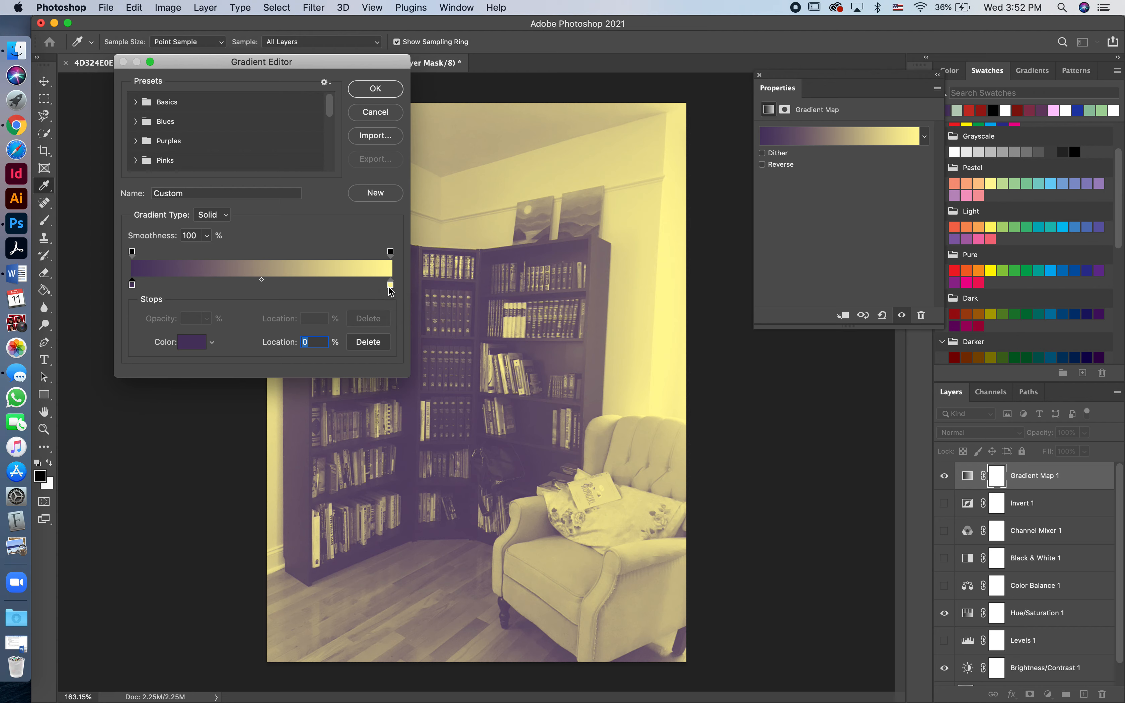
Duplicate the yellow stop to location 55%, try a dark teal swatch on the copy, and recolor it with the pure teal swatch.
left_click_drag(389, 287, 367, 287)
key("alt")
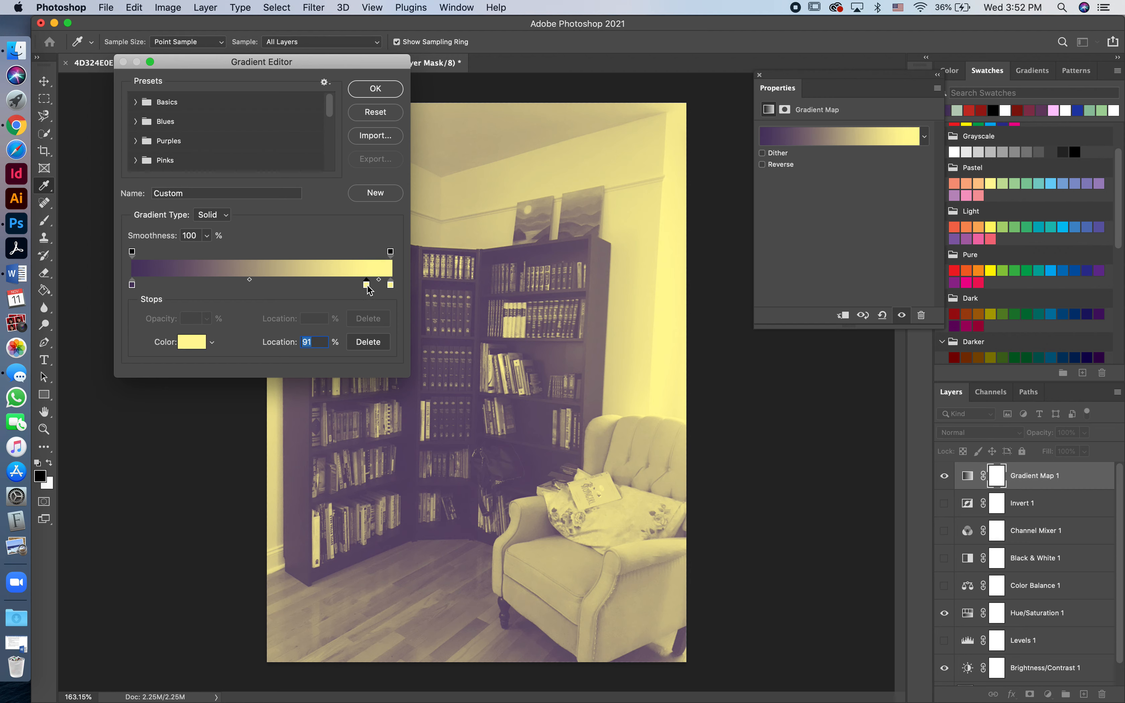
left_click_drag(367, 287, 275, 285)
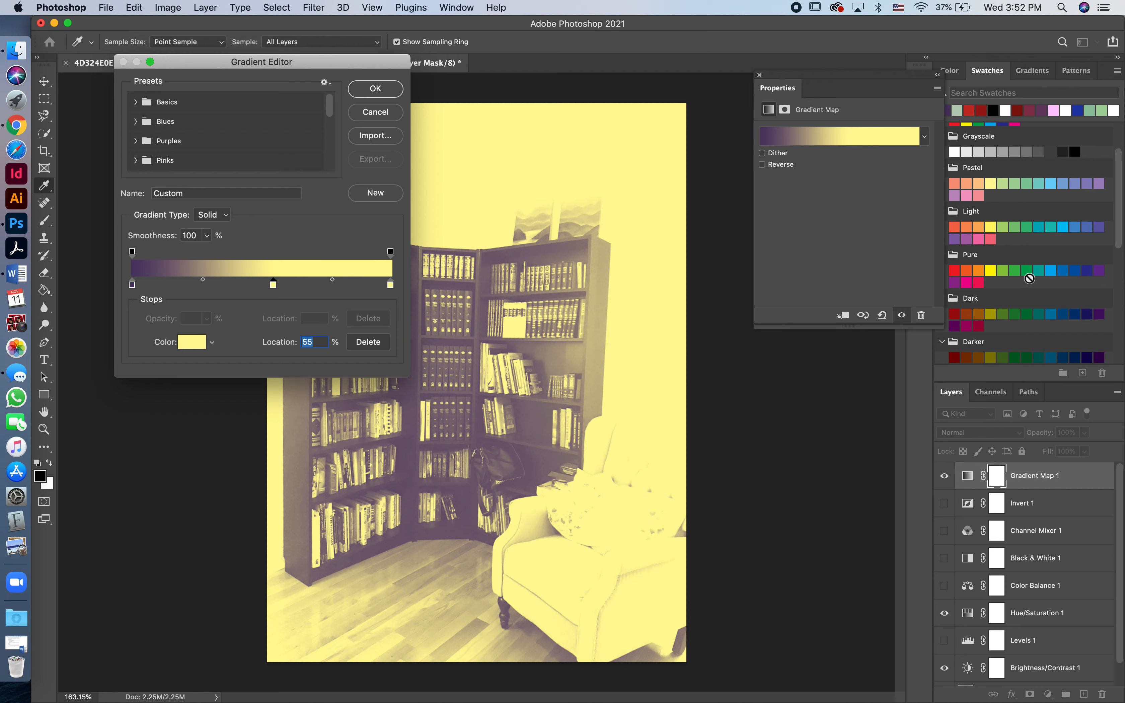
left_click(1042, 313)
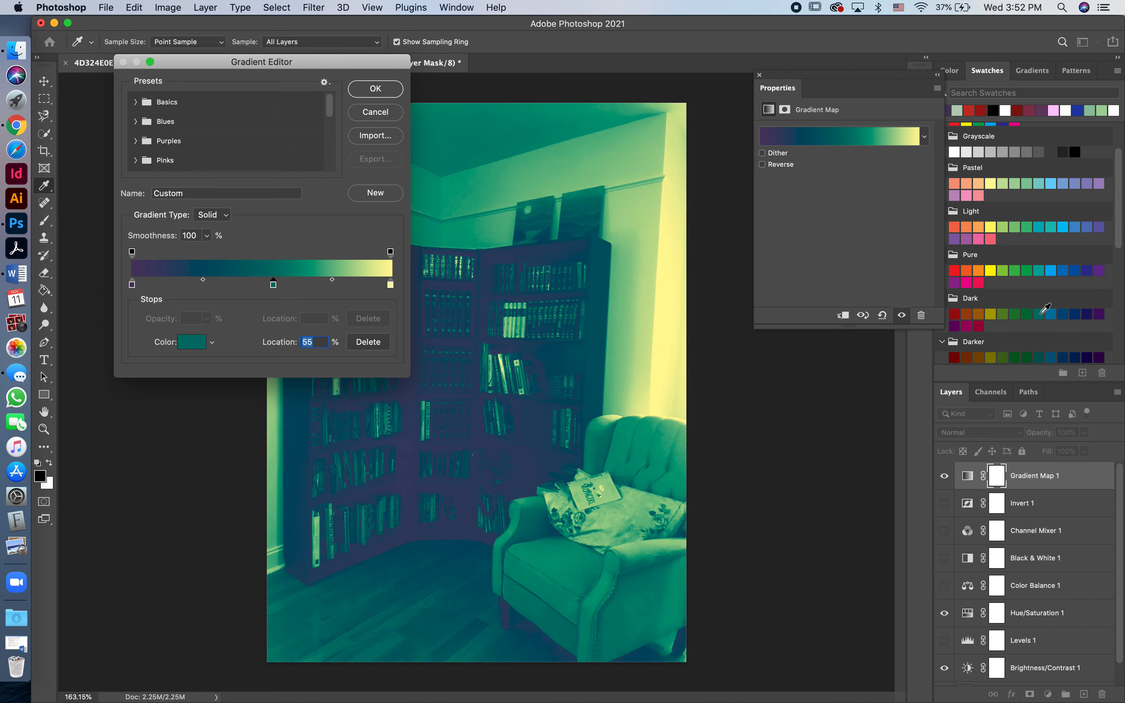
left_click(1043, 270)
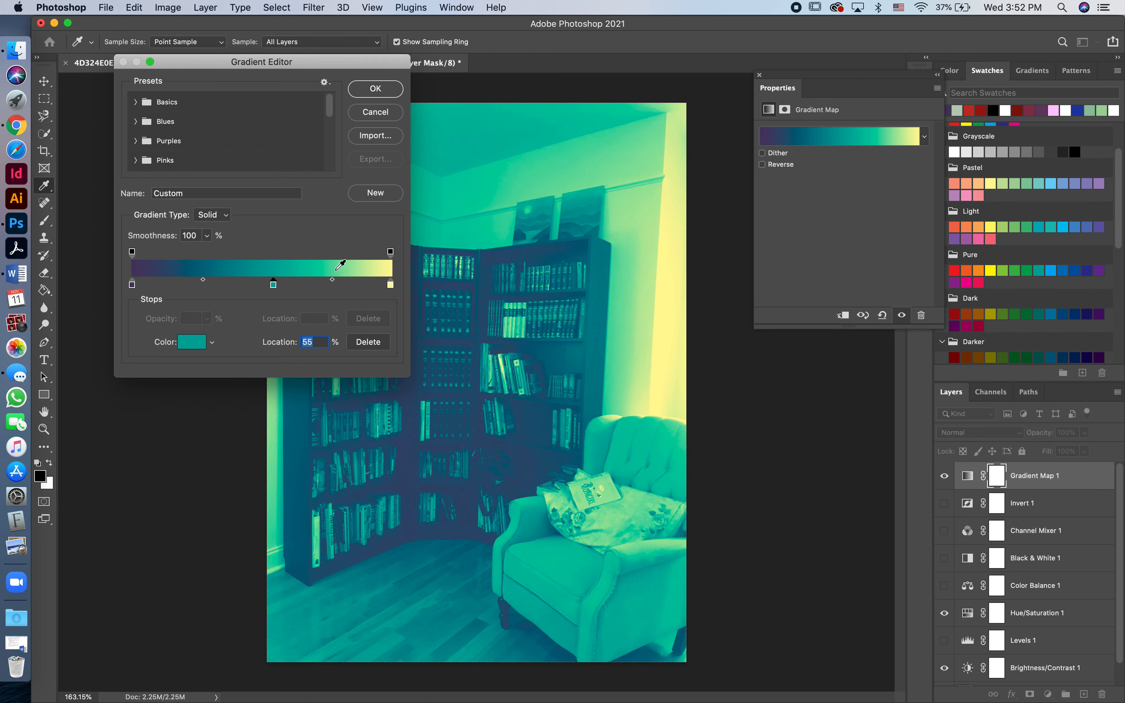
Shift the gradient midpoints to 66% between purple and teal and 29% between teal and yellow, moving the teal stop slightly toward purple.
left_click(203, 279)
left_click_drag(204, 280, 225, 281)
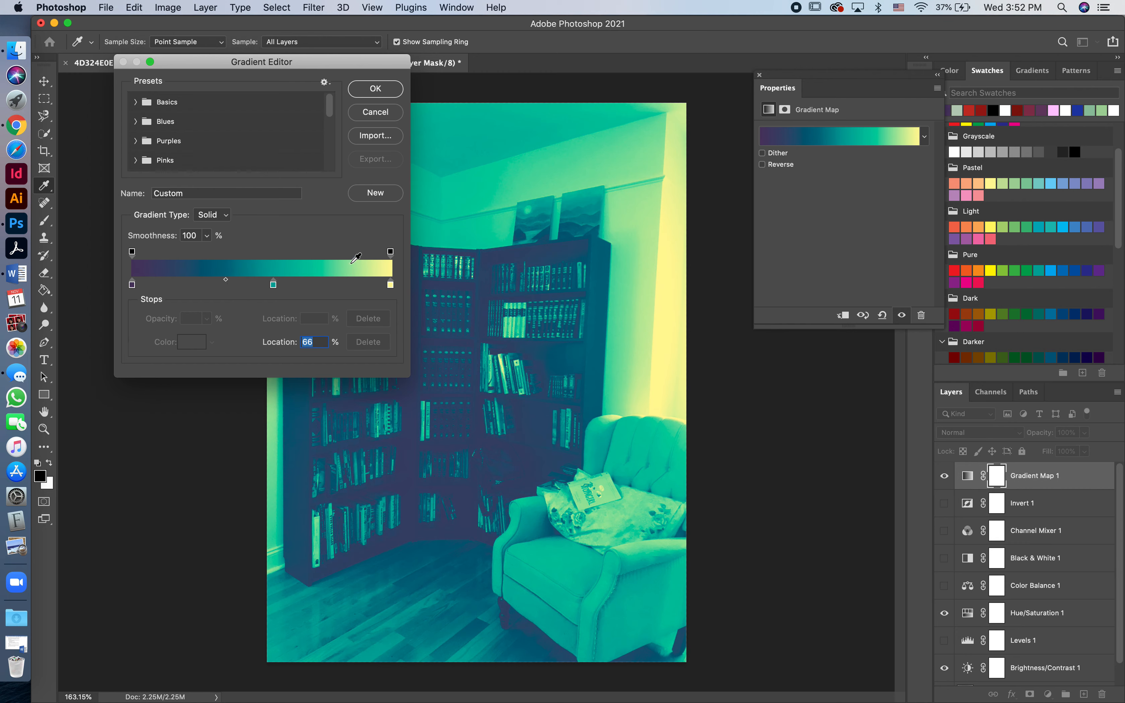
left_click_drag(271, 288, 305, 278)
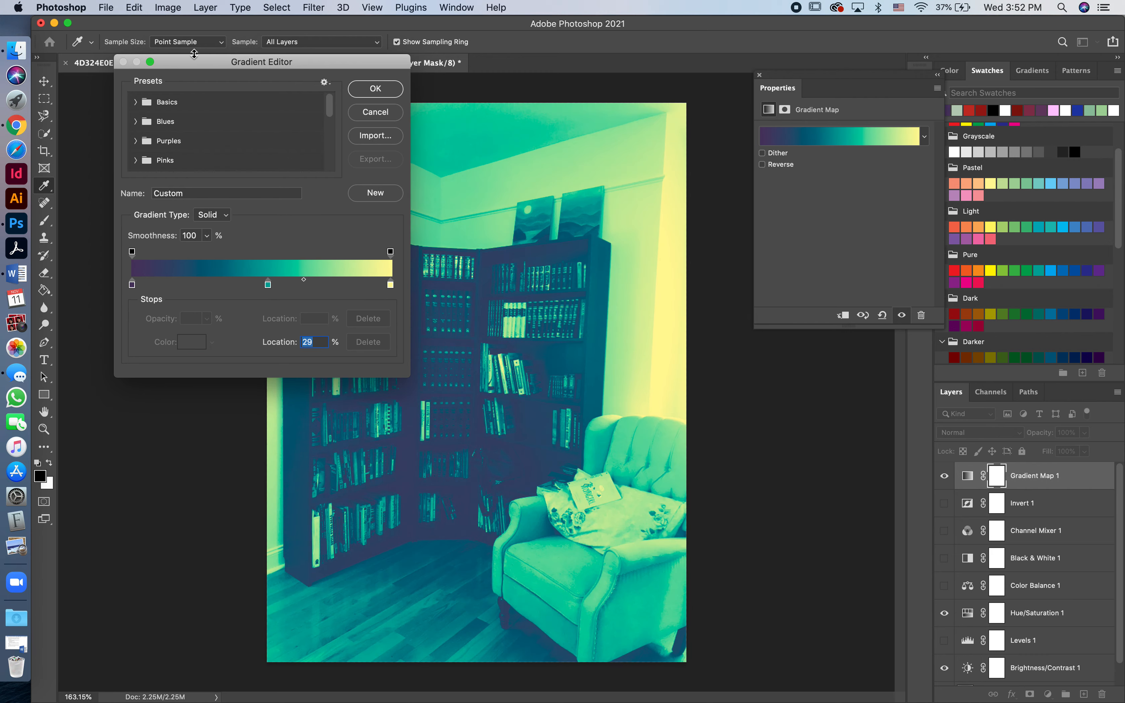
Recolor the gradient's purple 0% stop, trying the lighter purple 735899 before settling on a darker, more saturated purple.
left_click_drag(182, 67, 756, 51)
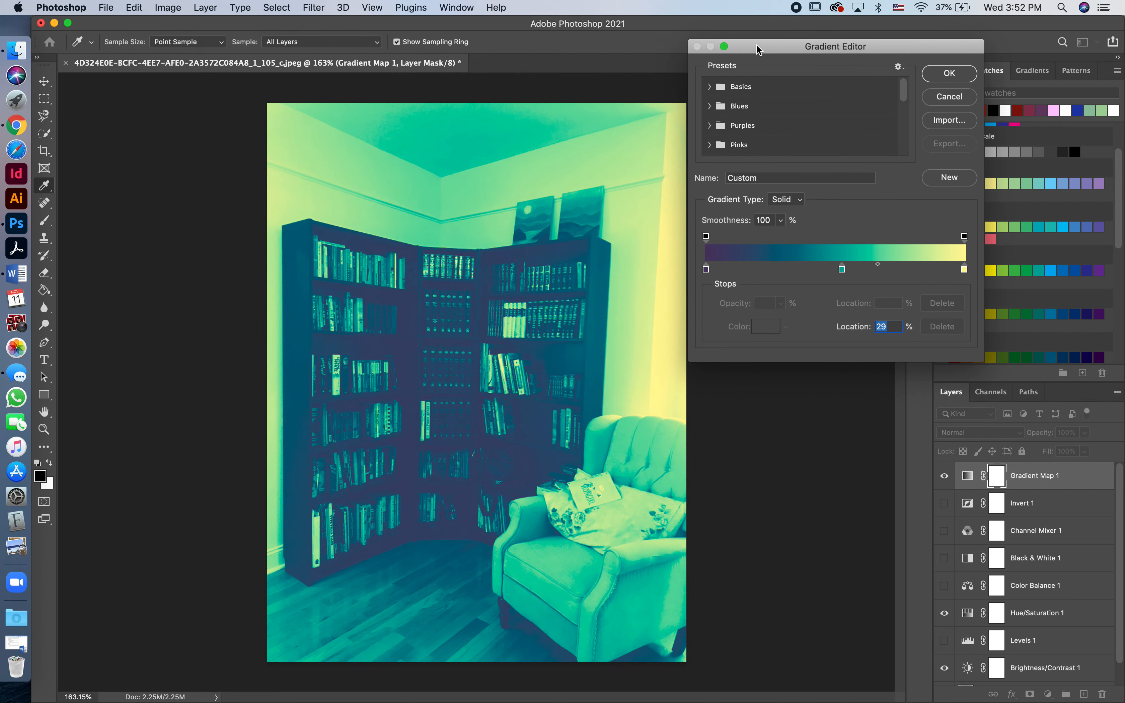
left_click(706, 269)
left_click(764, 327)
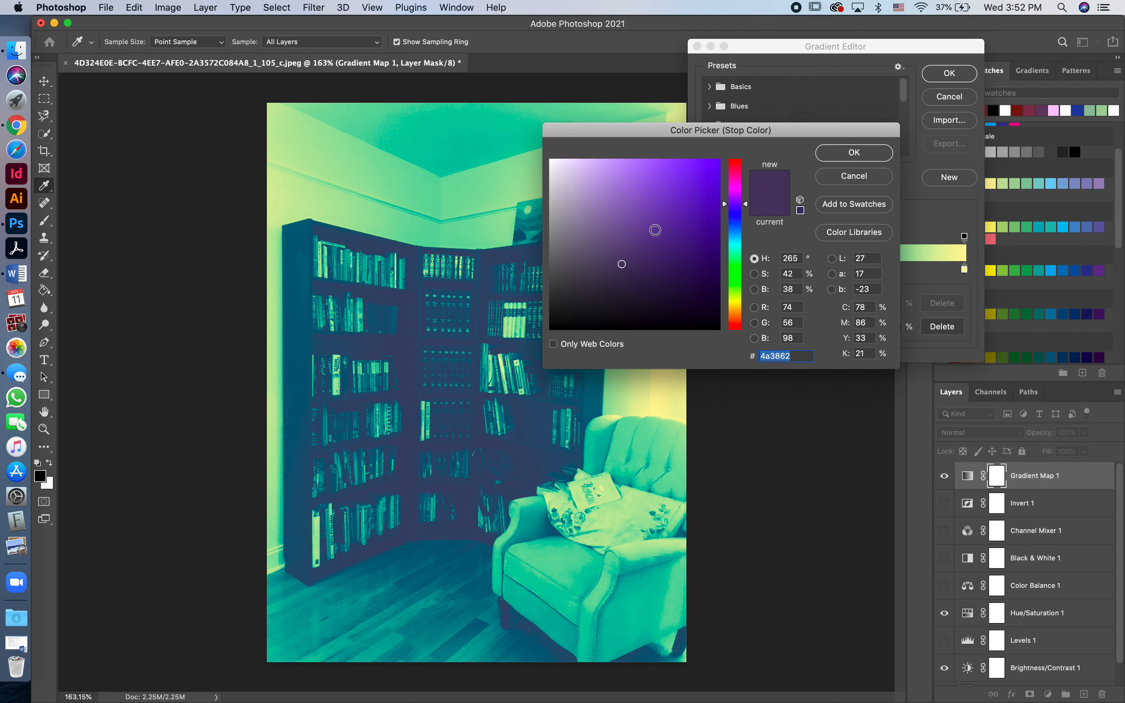
left_click(648, 226)
left_click_drag(623, 226, 592, 244)
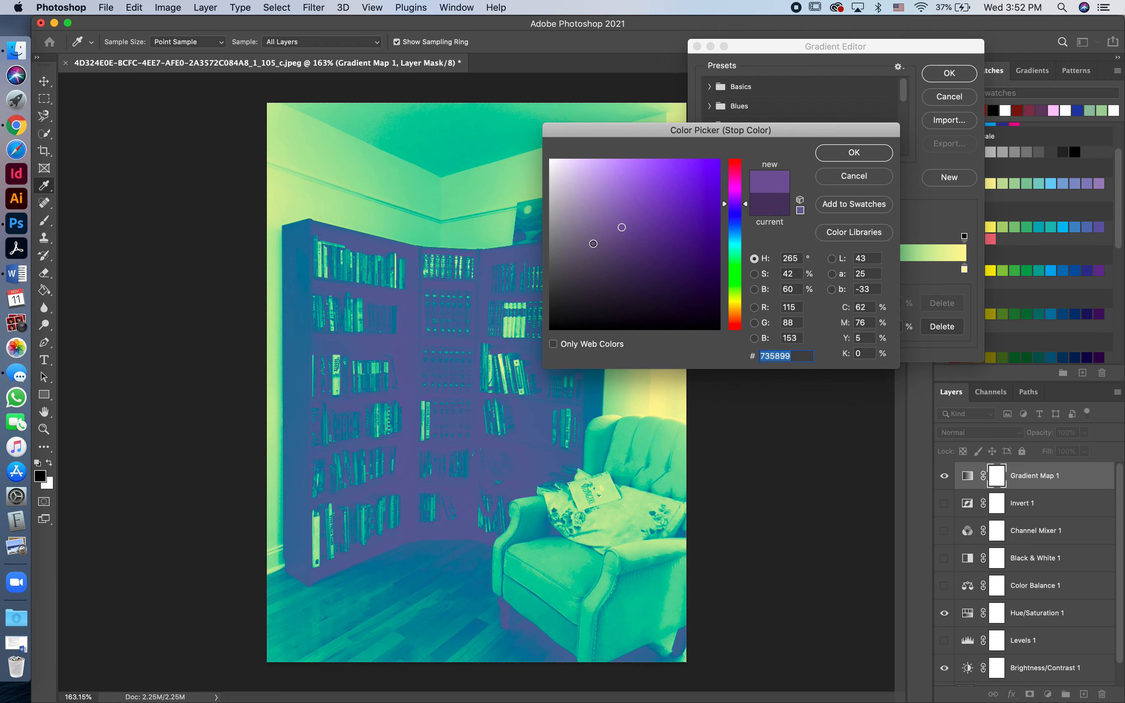
left_click(634, 267)
left_click(854, 152)
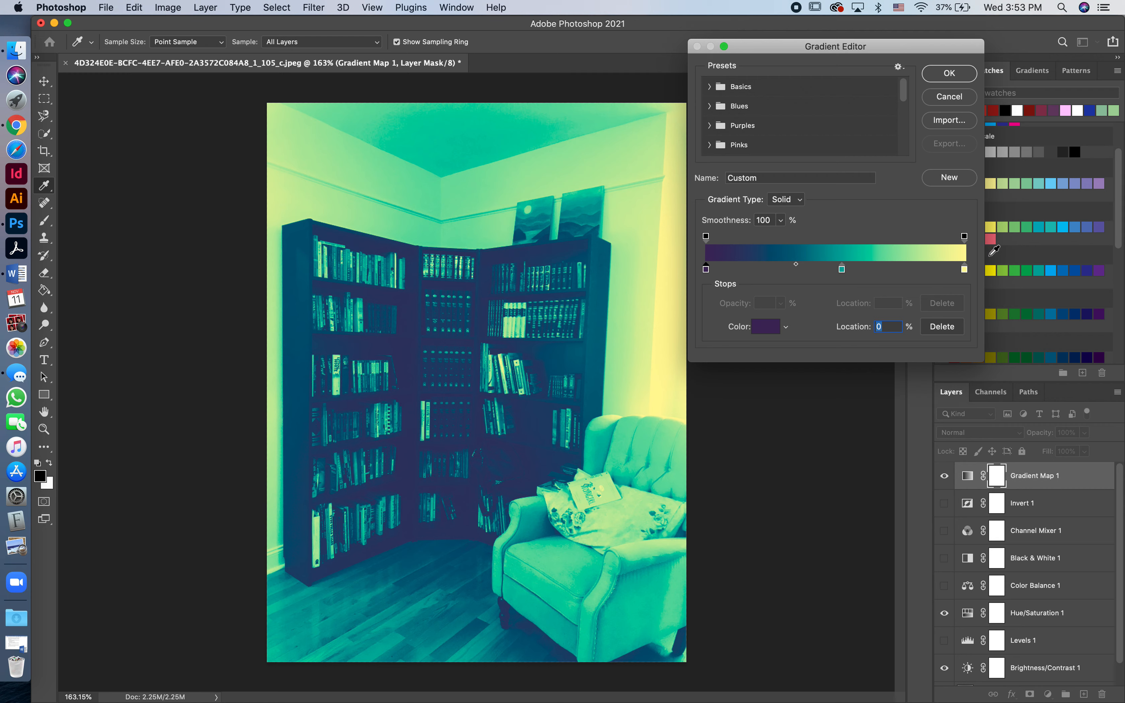
Duplicate the yellow stop to location 71%, try a pure teal swatch, recolor the copy with the pastel violet swatch, and accept the gradient.
left_click_drag(964, 269, 889, 269)
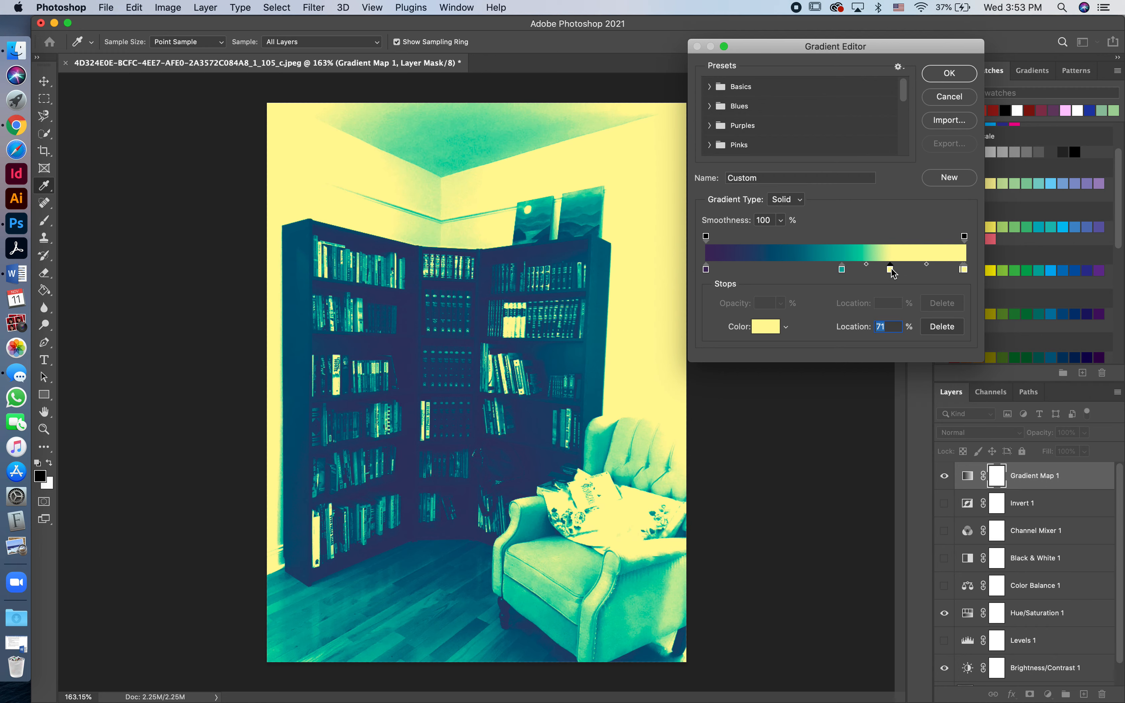
left_click(1040, 270)
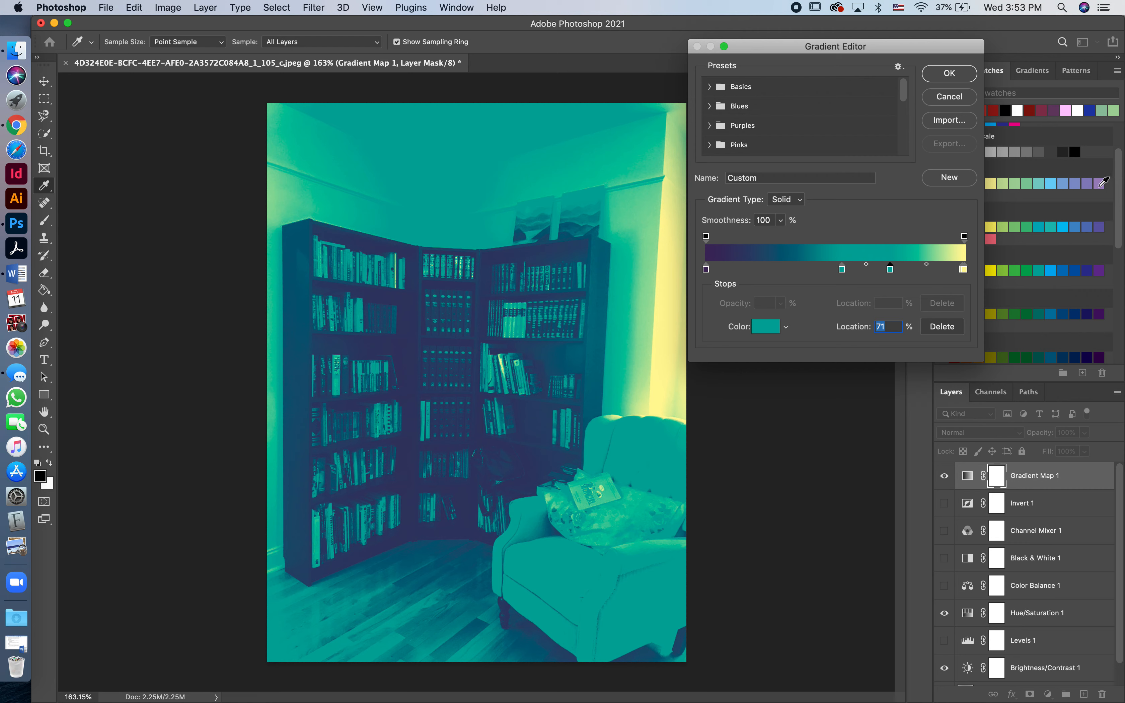
left_click(1098, 184)
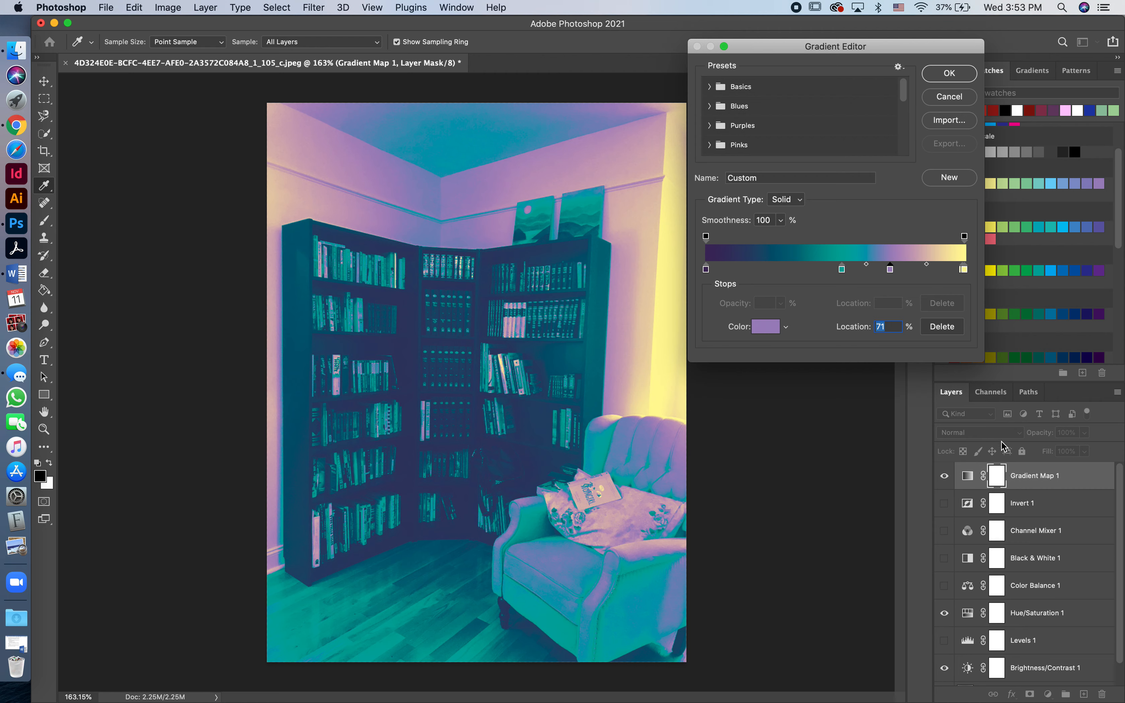
scroll(1046, 642, "down", 1)
scroll(1046, 642, "up", 1)
left_click(948, 73)
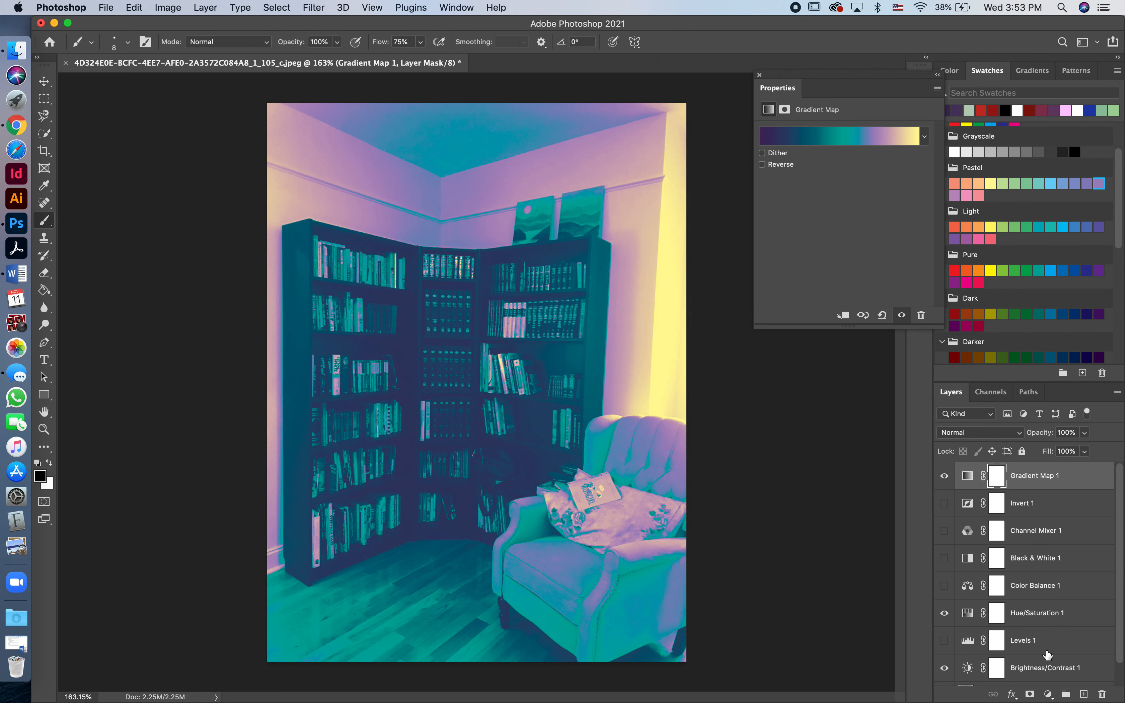